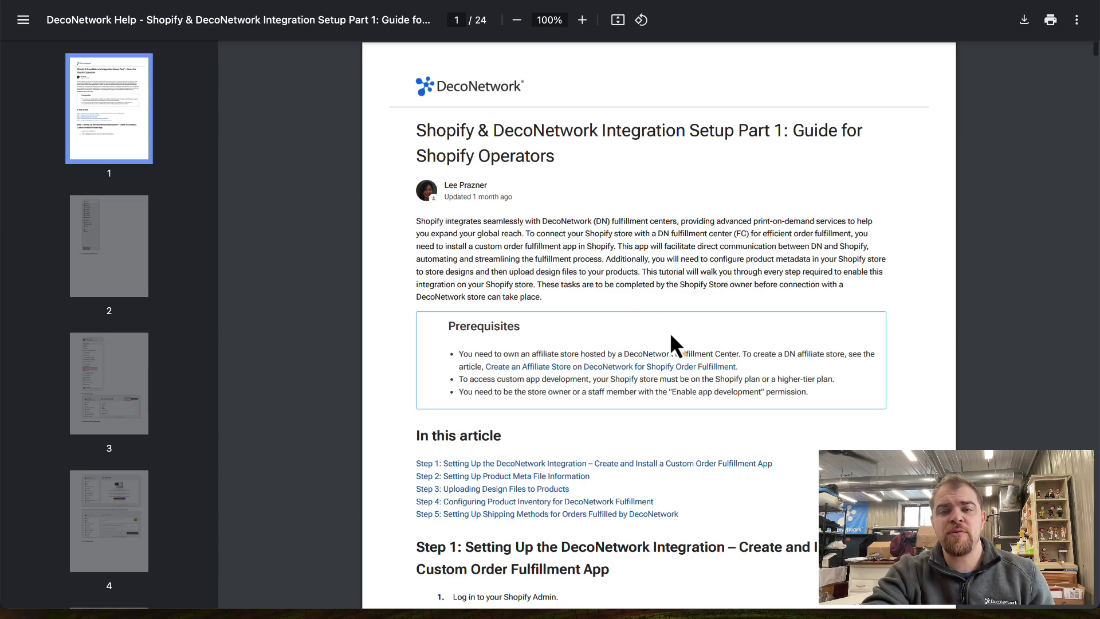
Step: Read the DecoNetwork Help guide from page 1 to page 4, up to creating an app
{"action": "scroll", "coordinate": [675, 343], "scroll_direction": "down", "scroll_amount": 12}
{"action": "scroll", "coordinate": [672, 339], "scroll_direction": "down", "scroll_amount": 15}
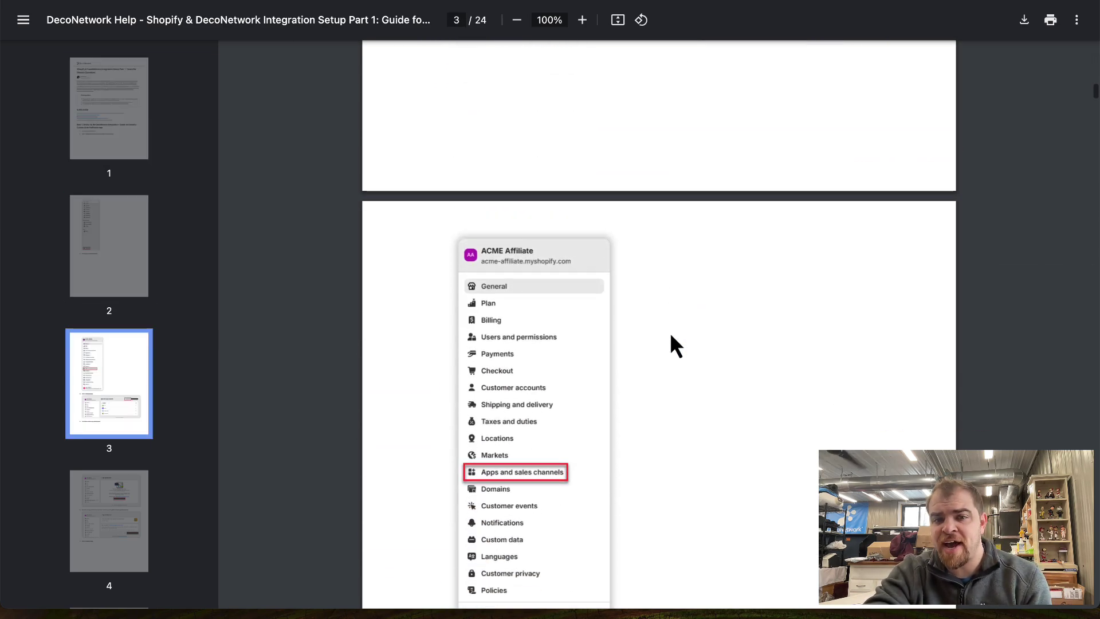
{"action": "scroll", "coordinate": [672, 338], "scroll_direction": "down", "scroll_amount": 6}
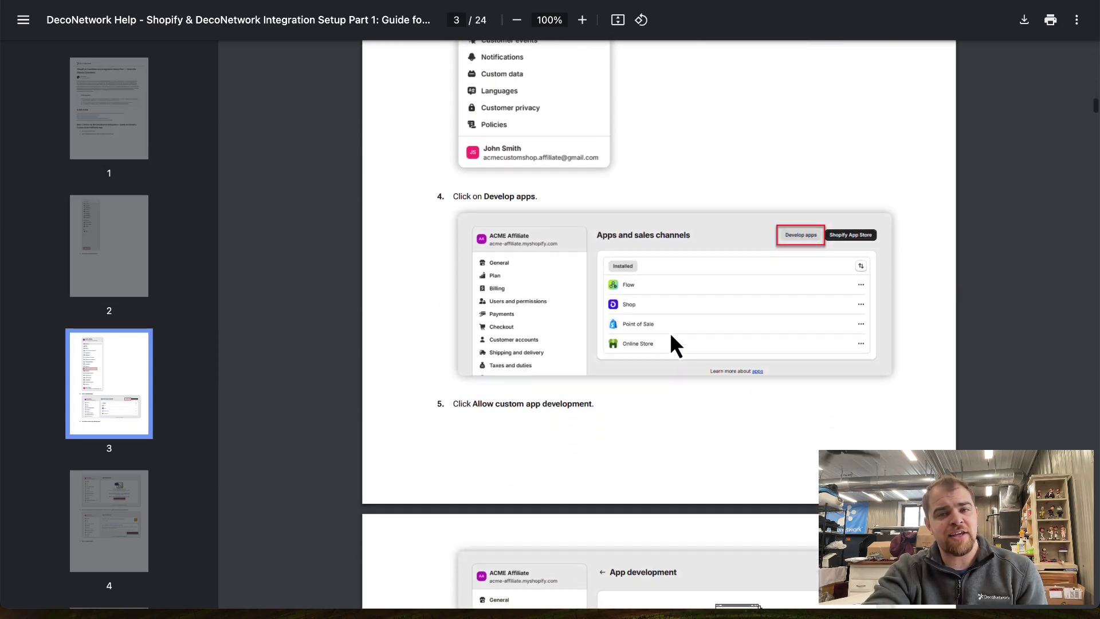
{"action": "scroll", "coordinate": [676, 345], "scroll_direction": "down", "scroll_amount": 1}
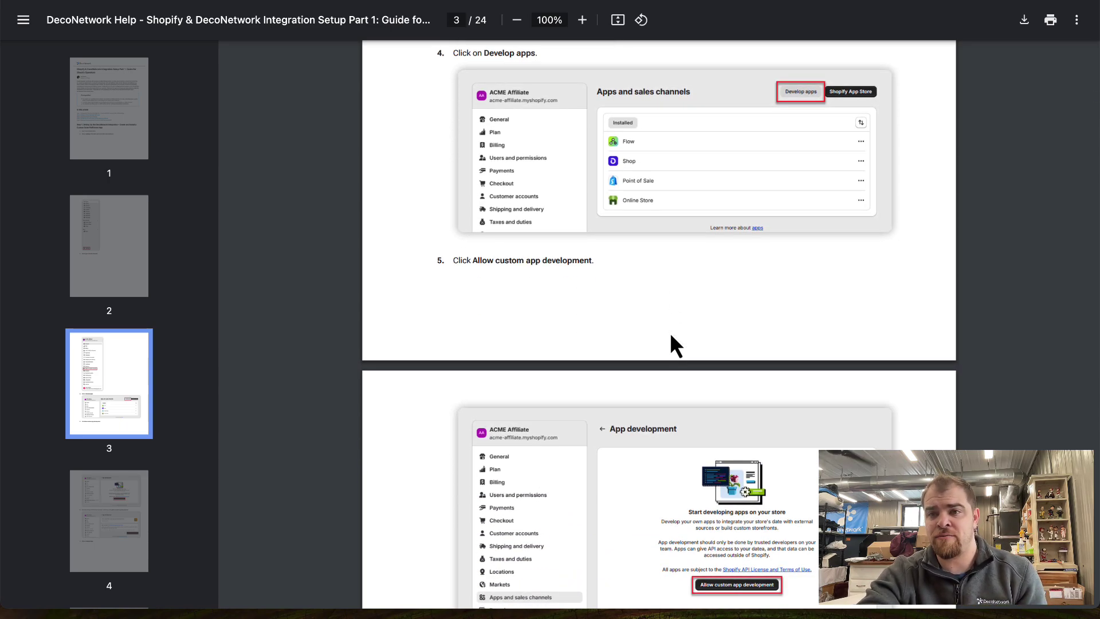
{"action": "scroll", "coordinate": [671, 337], "scroll_direction": "down", "scroll_amount": 11}
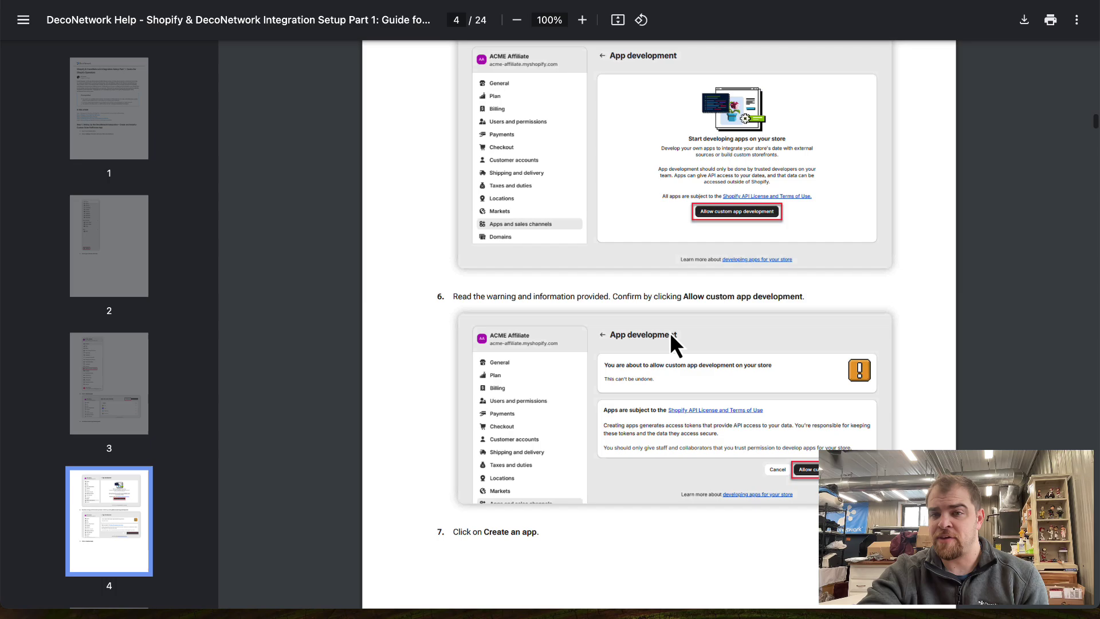
{"action": "scroll", "coordinate": [671, 336], "scroll_direction": "down", "scroll_amount": 10}
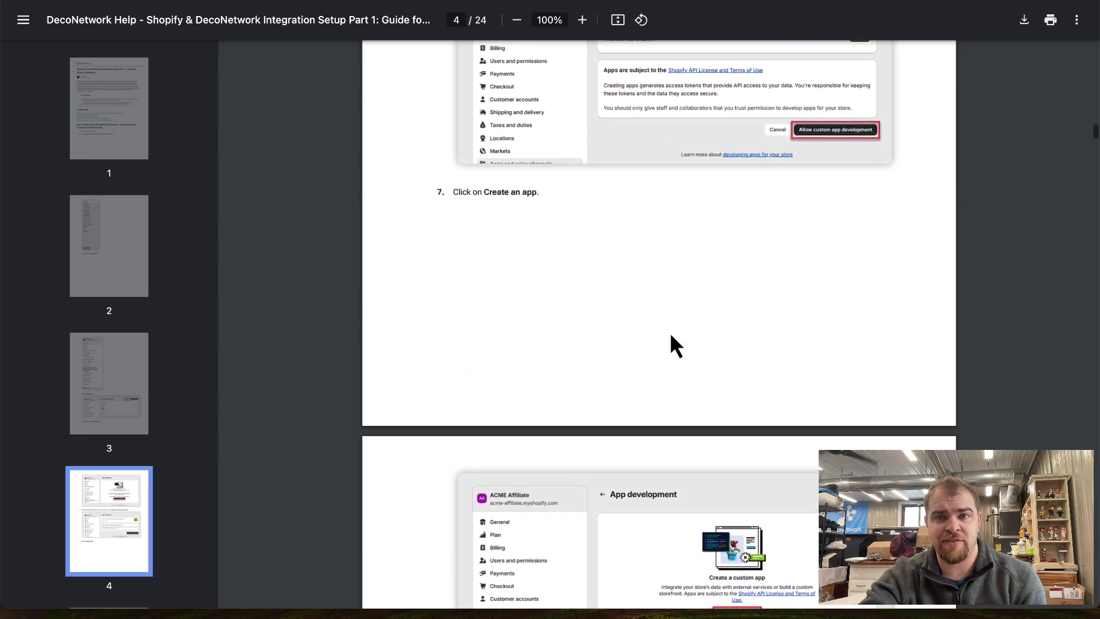
{"action": "scroll", "coordinate": [675, 345], "scroll_direction": "down", "scroll_amount": 1}
{"action": "key", "text": "ctrl+Up"}
Step: Go to Settings > Apps and sales channels > Develop apps, listing the DecoNetwork Store app
{"action": "left_click", "coordinate": [751, 140]}
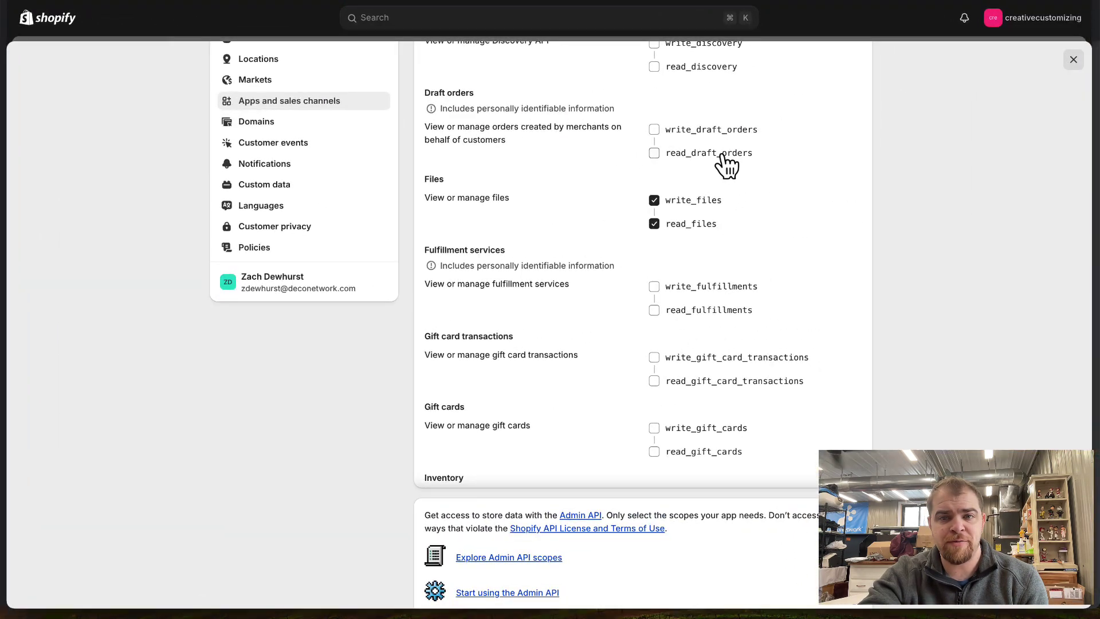
{"action": "scroll", "coordinate": [707, 162], "scroll_direction": "up", "scroll_amount": 5}
{"action": "scroll", "coordinate": [638, 143], "scroll_direction": "left", "scroll_amount": 5}
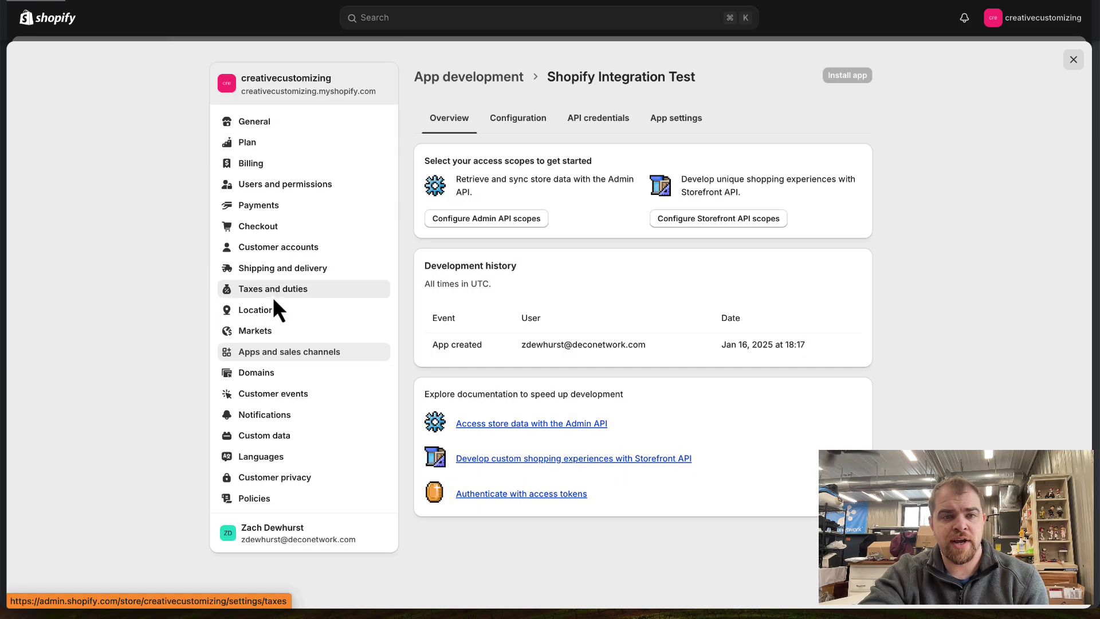
{"action": "scroll", "coordinate": [273, 301], "scroll_direction": "left", "scroll_amount": 5}
{"action": "scroll", "coordinate": [169, 508], "scroll_direction": "left", "scroll_amount": 5}
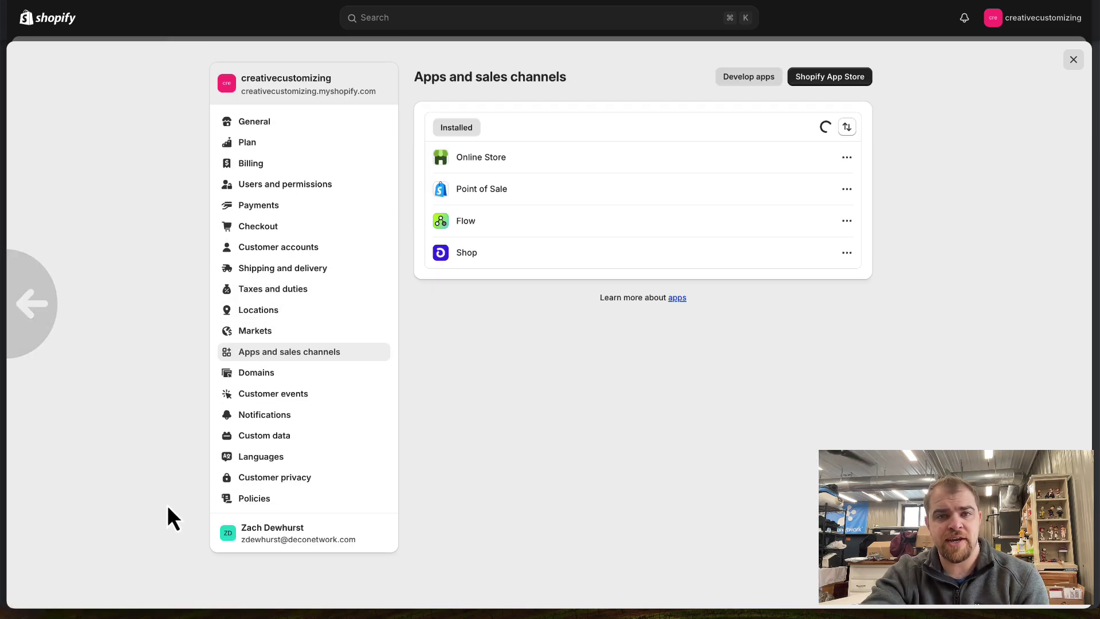
{"action": "scroll", "coordinate": [156, 565], "scroll_direction": "left", "scroll_amount": 5}
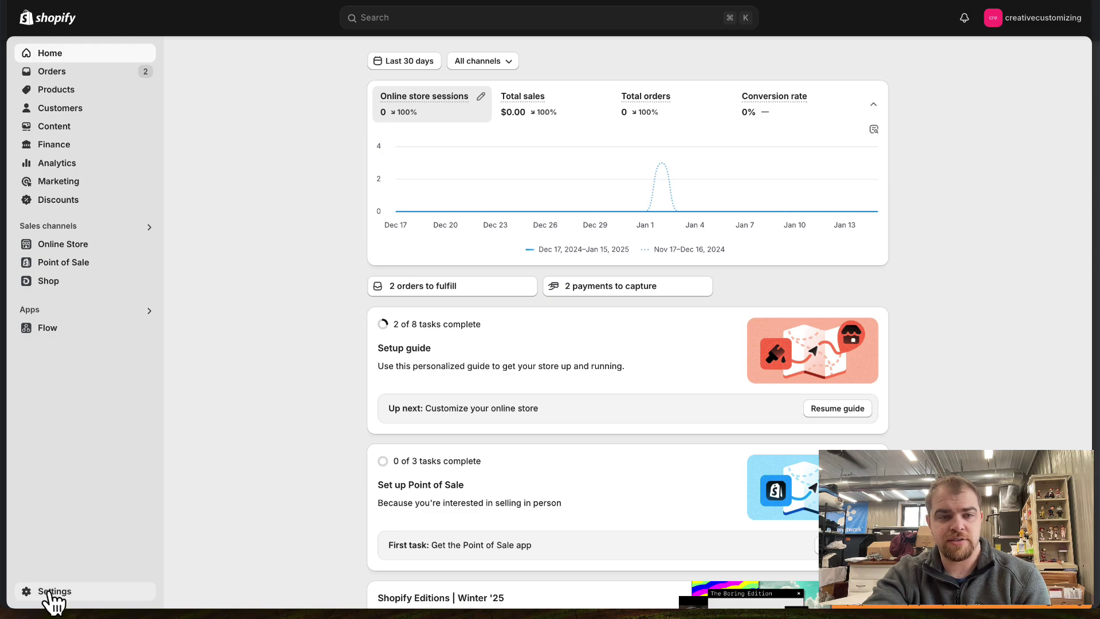
{"action": "left_click", "coordinate": [51, 592]}
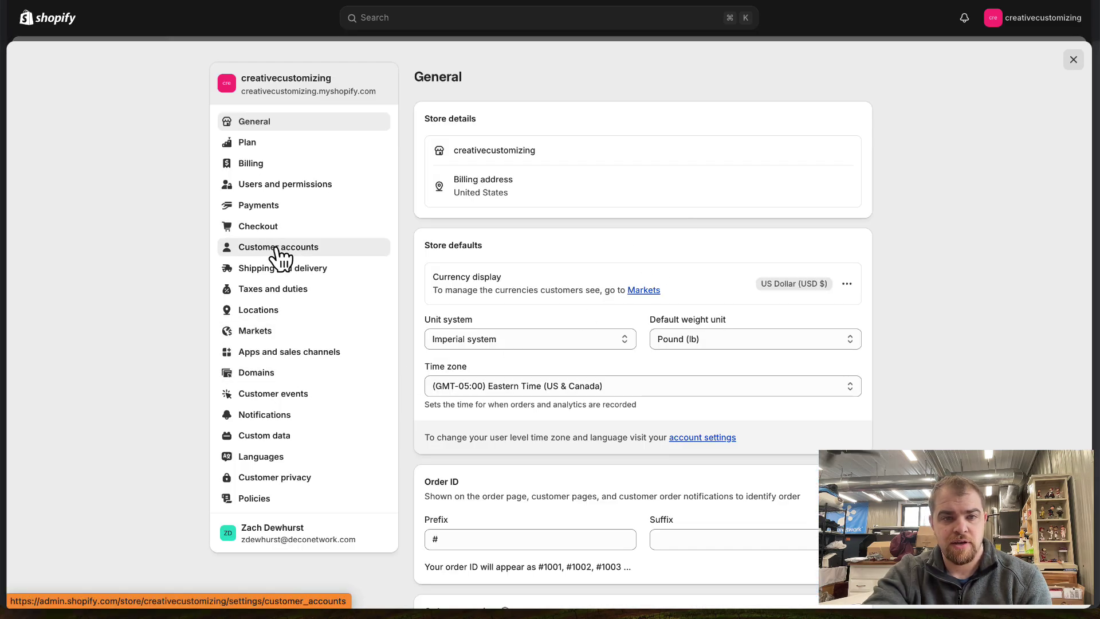
{"action": "left_click", "coordinate": [294, 354]}
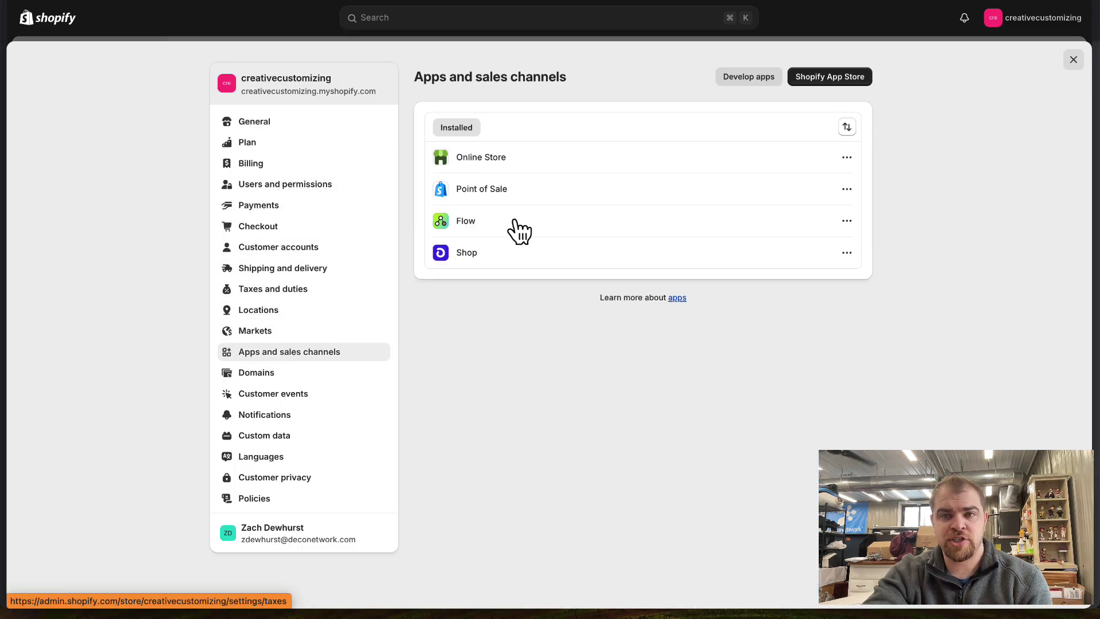
{"action": "left_click", "coordinate": [745, 79]}
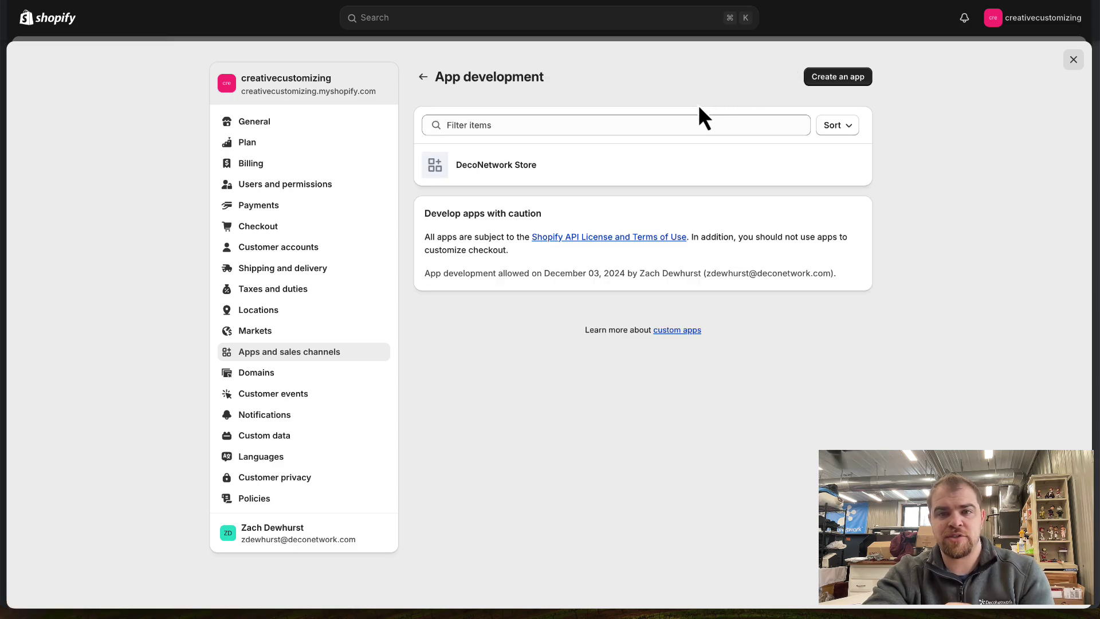
Step: Create the custom app 'DecoNetwork Shopify Integration' and open its Admin API access scopes
{"action": "left_click", "coordinate": [846, 78]}
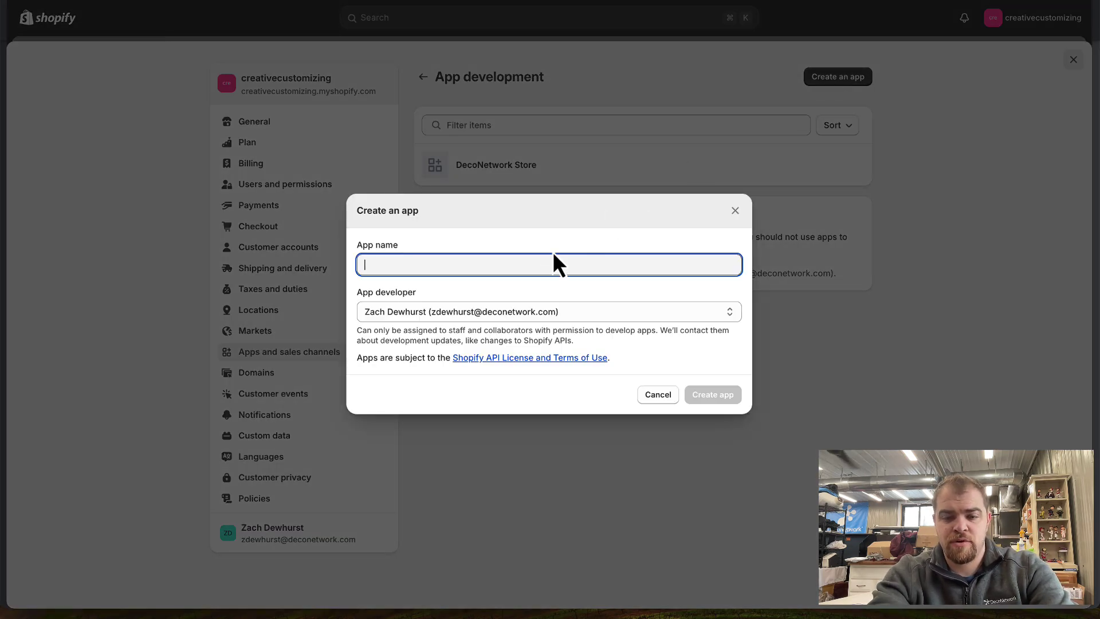
{"action": "type", "text": "De"}
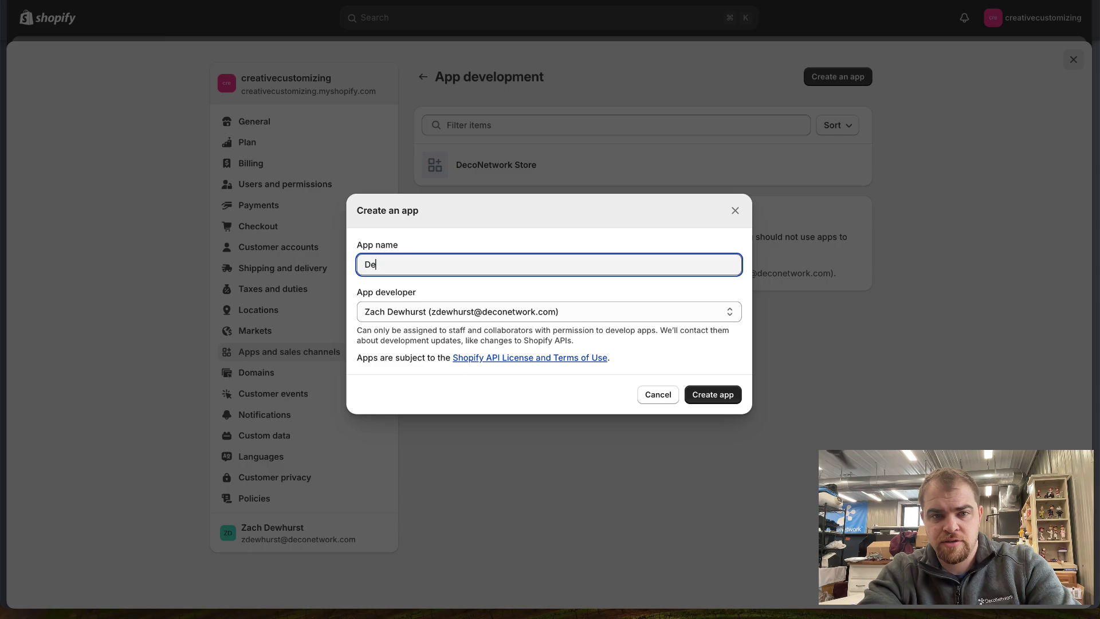
{"action": "type", "text": "coNetwork S"}
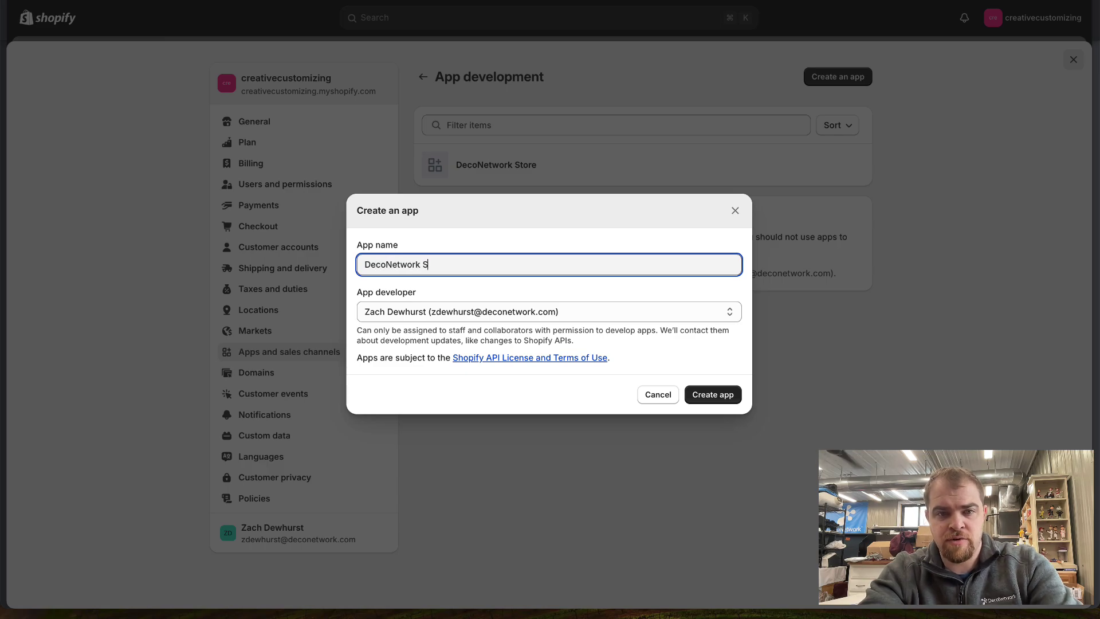
{"action": "type", "text": "hopify Integr"}
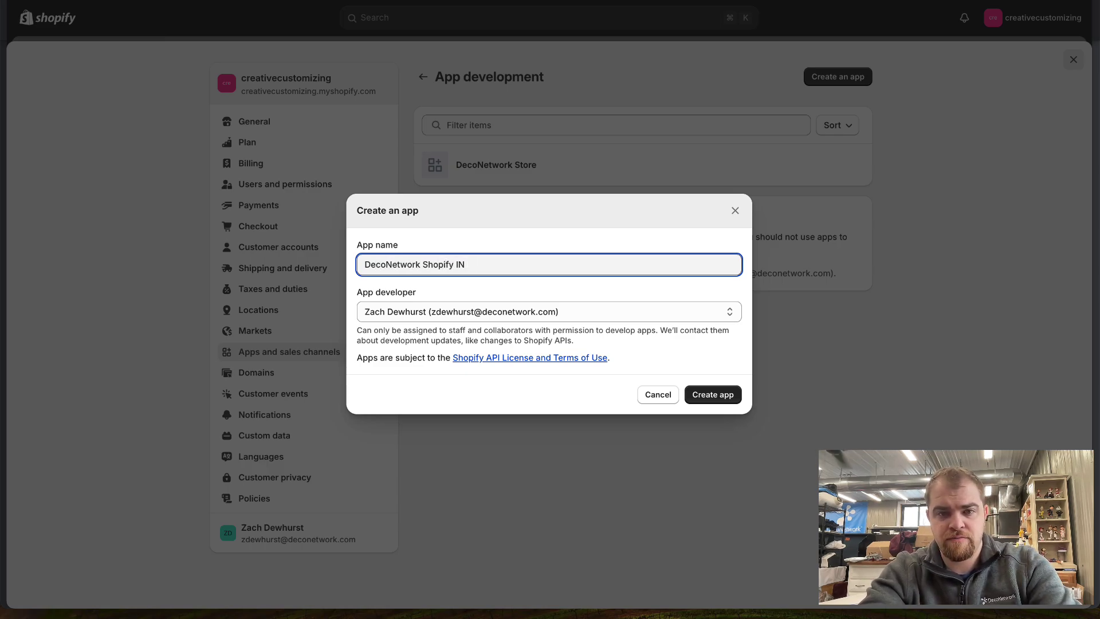
{"action": "type", "text": "ation"}
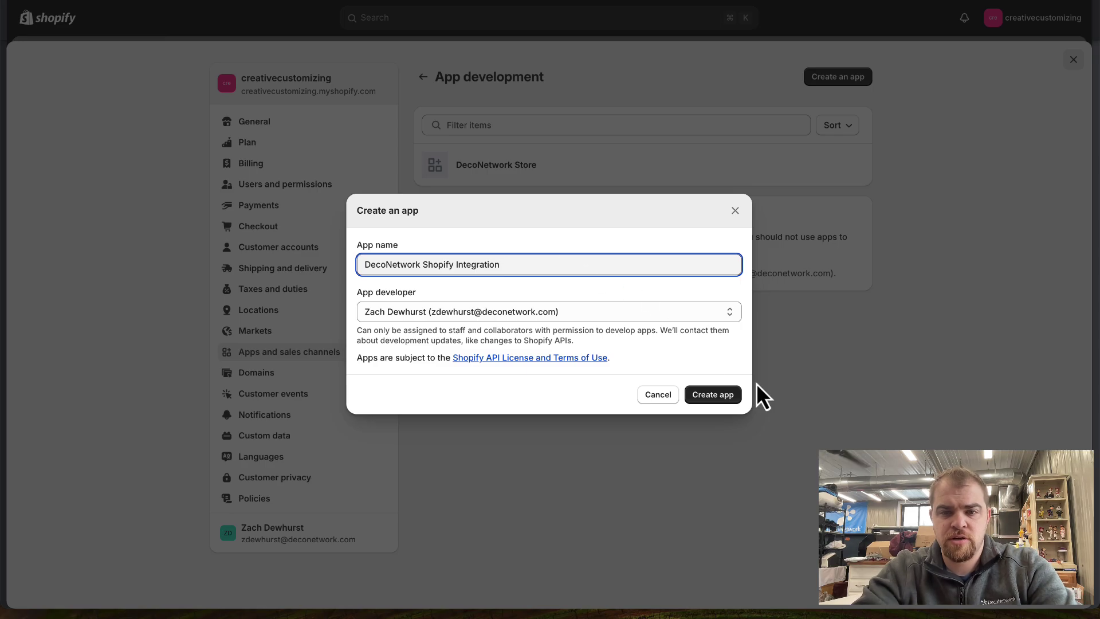
{"action": "left_click", "coordinate": [713, 400]}
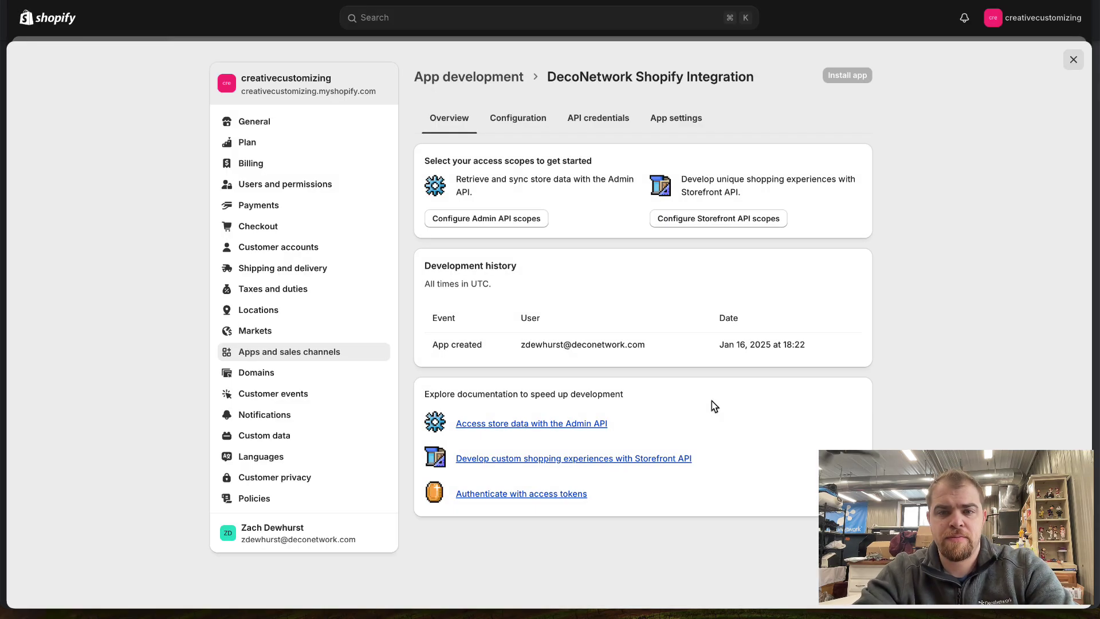
{"action": "left_click", "coordinate": [473, 219]}
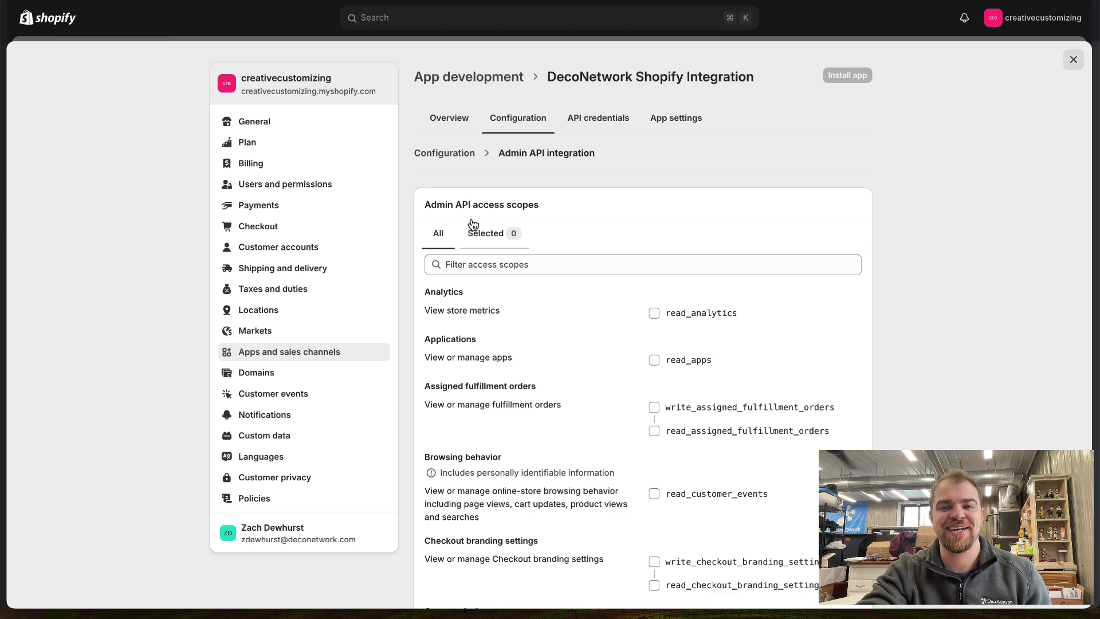
Step: Review step 11's Admin API permission list in the guide, then switch to the Integration Setup Part 2 PDF
{"action": "key", "text": "ctrl+Up"}
{"action": "left_click", "coordinate": [389, 170]}
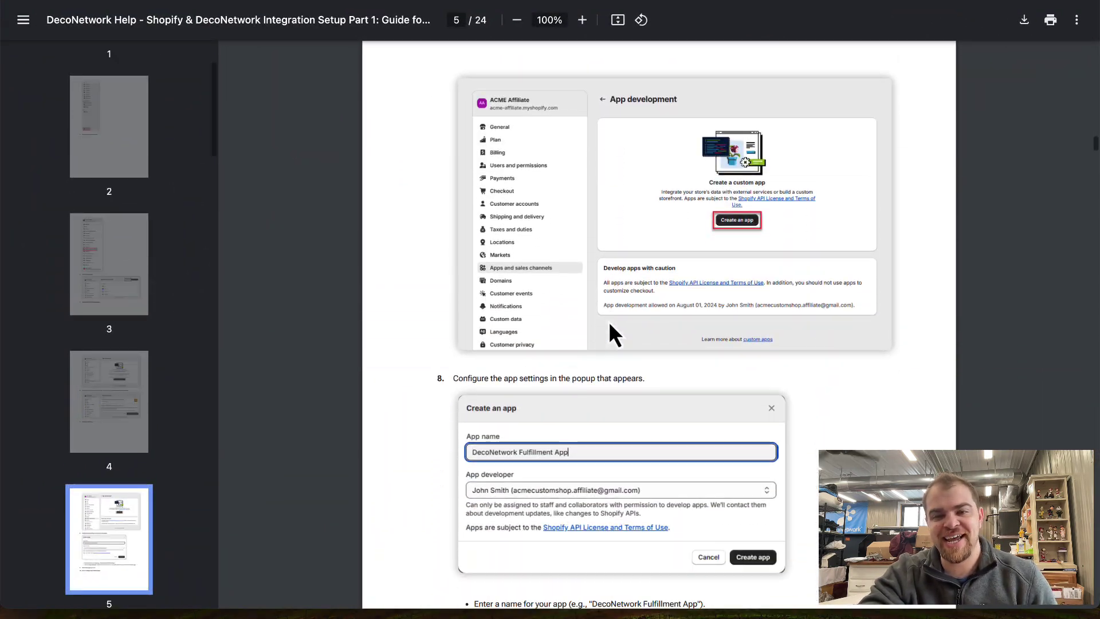
{"action": "scroll", "coordinate": [608, 321], "scroll_direction": "down", "scroll_amount": 10}
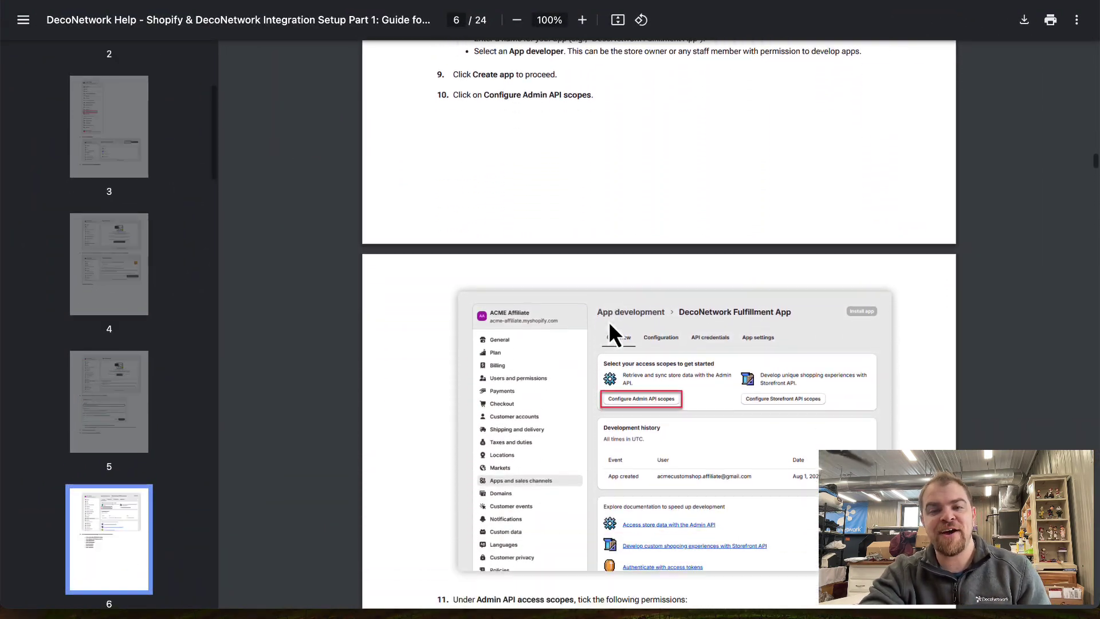
{"action": "scroll", "coordinate": [608, 321], "scroll_direction": "down", "scroll_amount": 5}
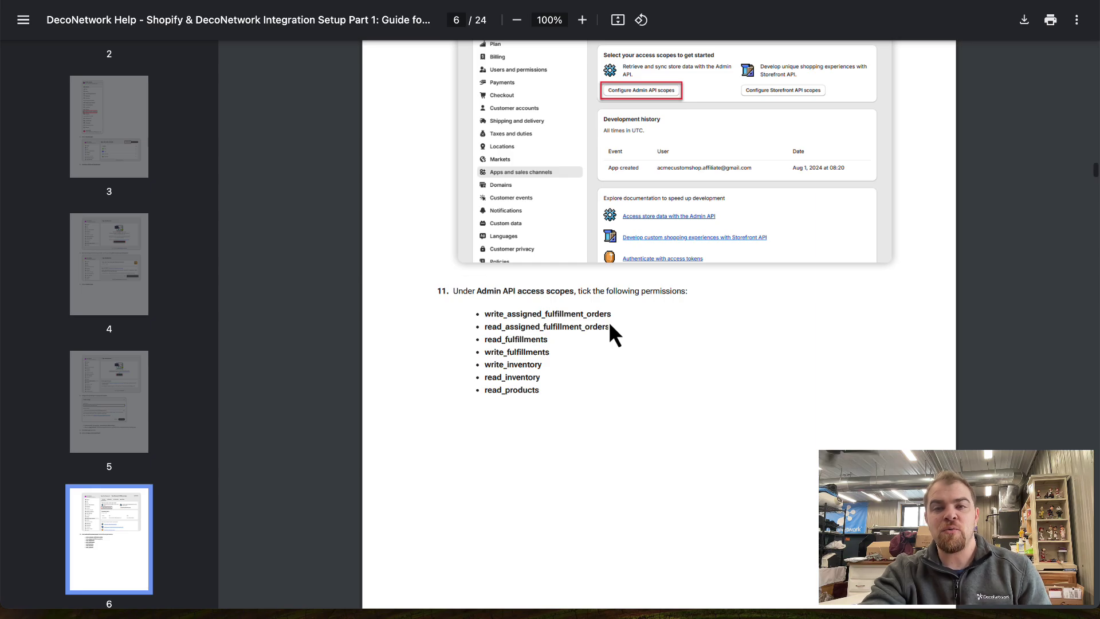
{"action": "scroll", "coordinate": [608, 321], "scroll_direction": "up", "scroll_amount": 1}
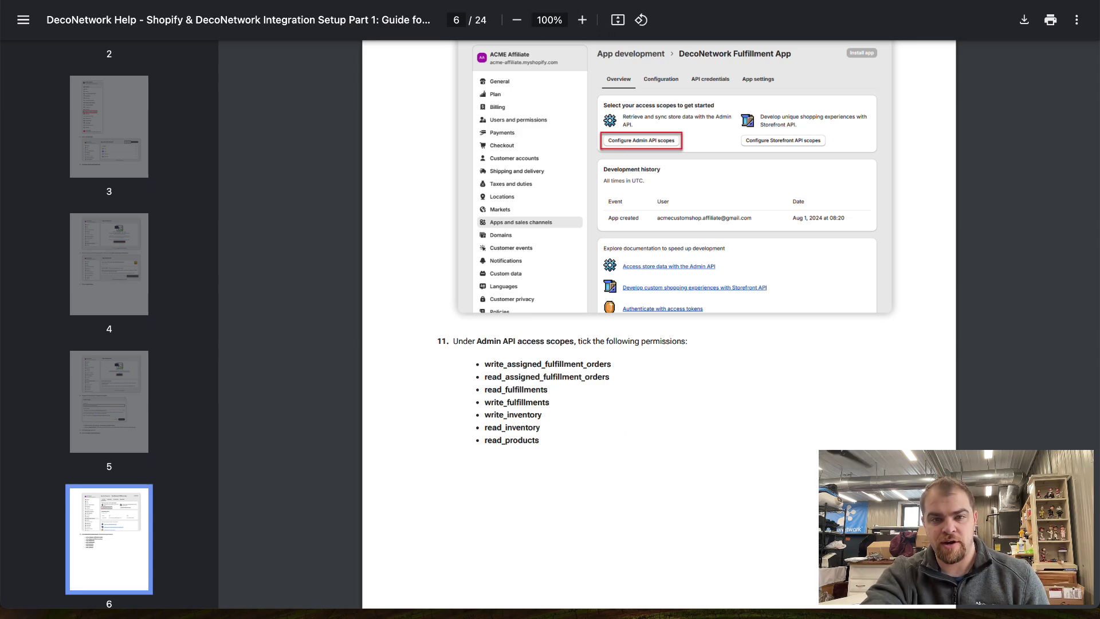
{"action": "key", "text": "ctrl+Tab"}
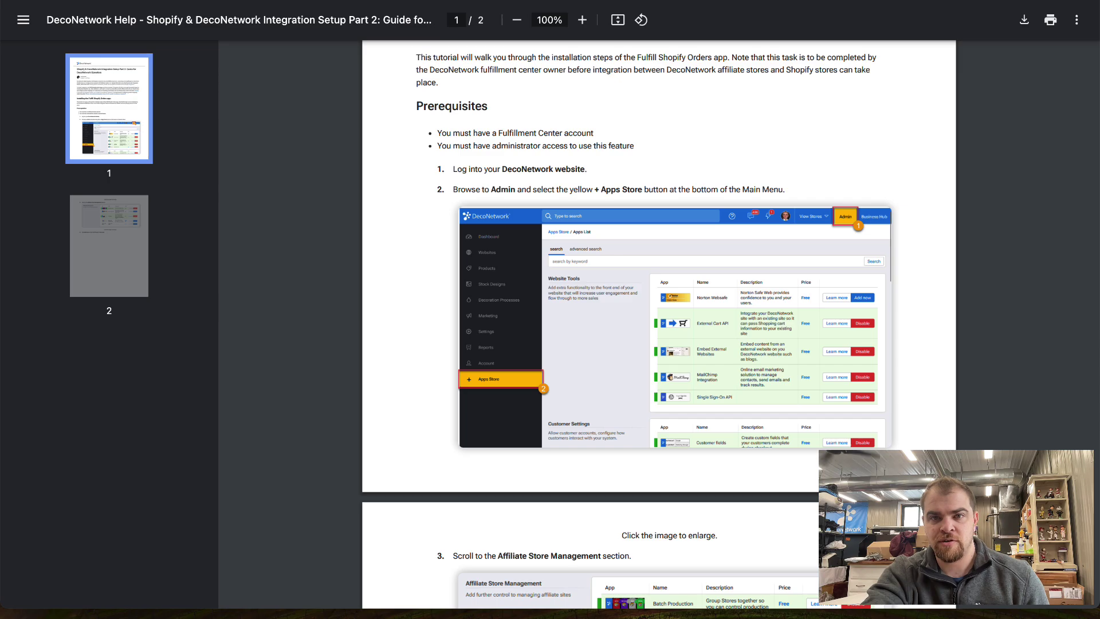
Step: Back in Shopify, grant the app inventory read and write access in the scope list
{"action": "key", "text": "ctrl+Up"}
{"action": "left_click", "coordinate": [812, 172]}
{"action": "scroll", "coordinate": [480, 256], "scroll_direction": "down", "scroll_amount": 5}
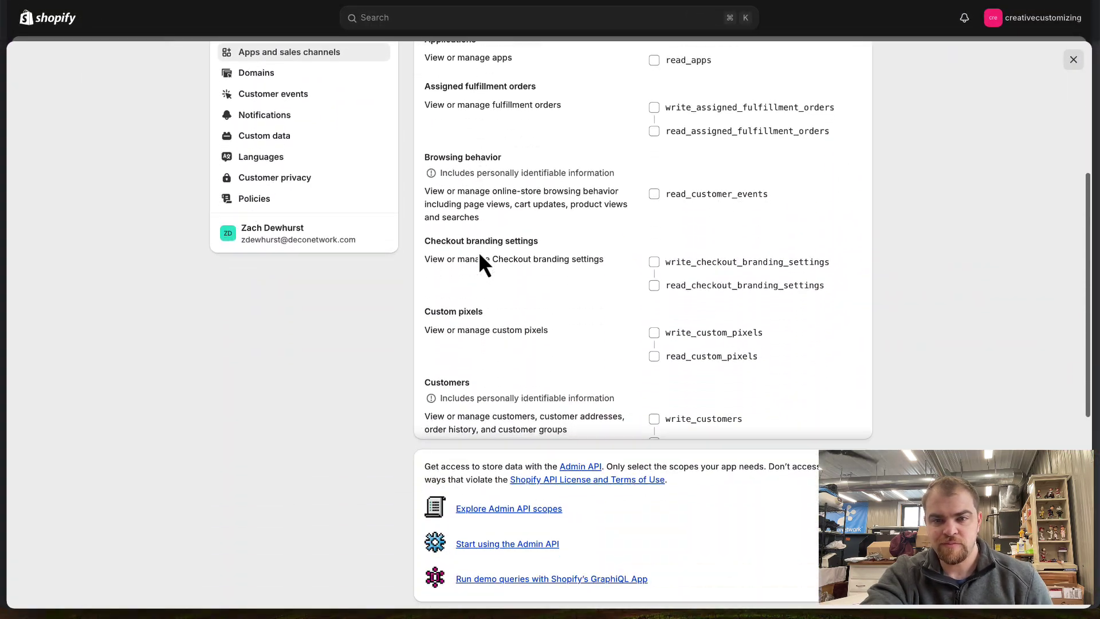
{"action": "scroll", "coordinate": [480, 256], "scroll_direction": "down", "scroll_amount": 10}
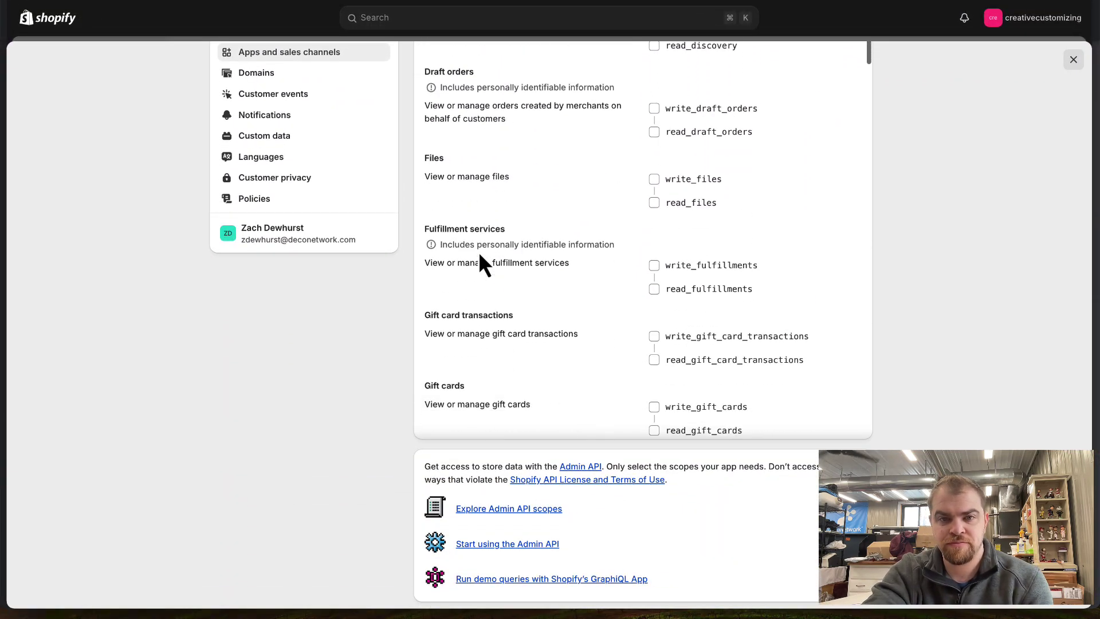
{"action": "scroll", "coordinate": [480, 256], "scroll_direction": "down", "scroll_amount": 3}
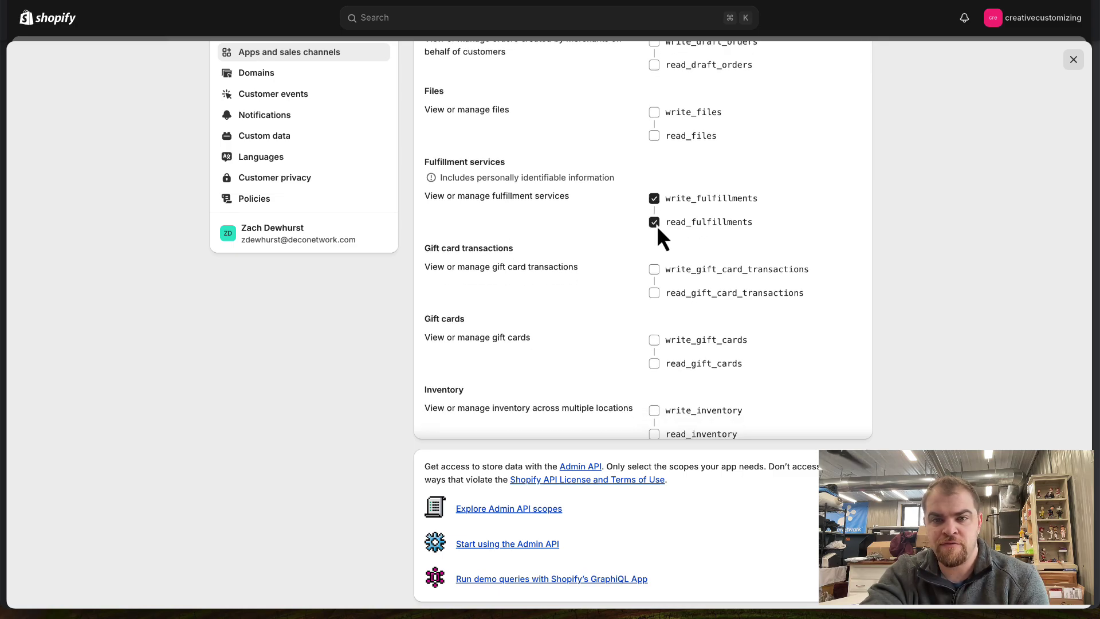
{"action": "scroll", "coordinate": [656, 225], "scroll_direction": "down", "scroll_amount": 3}
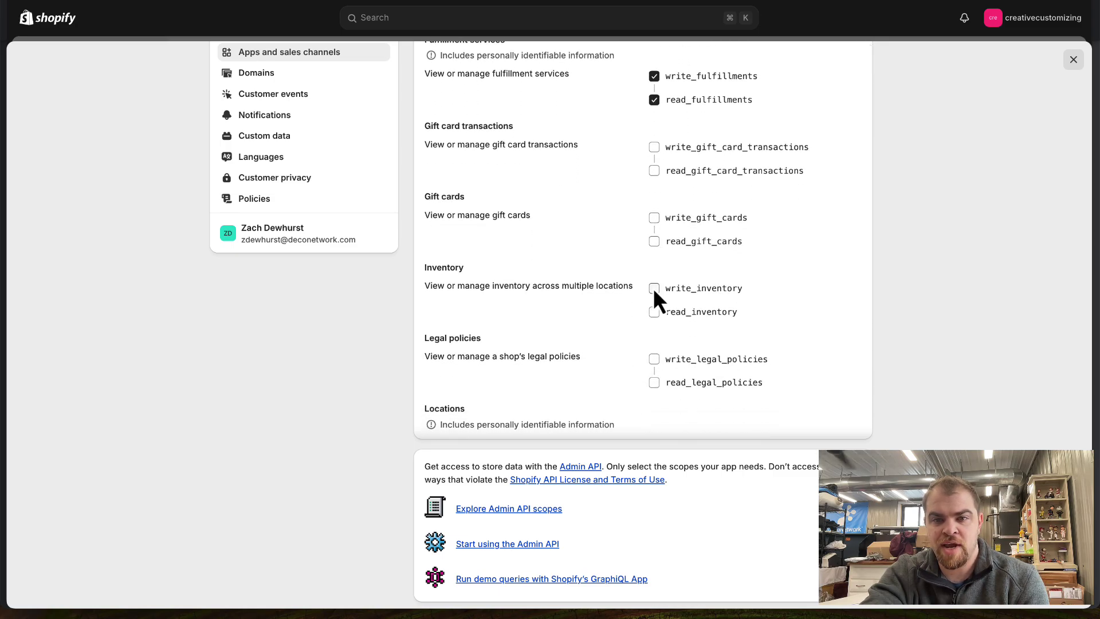
{"action": "left_click", "coordinate": [653, 287]}
{"action": "scroll", "coordinate": [653, 289], "scroll_direction": "down", "scroll_amount": 5}
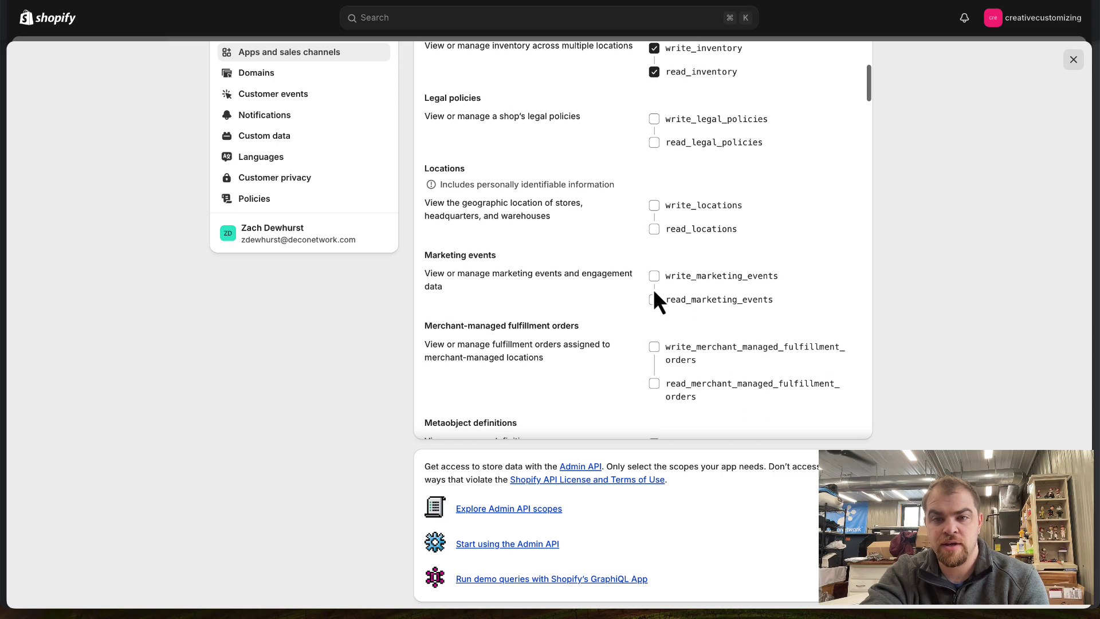
{"action": "scroll", "coordinate": [654, 291], "scroll_direction": "down", "scroll_amount": 5}
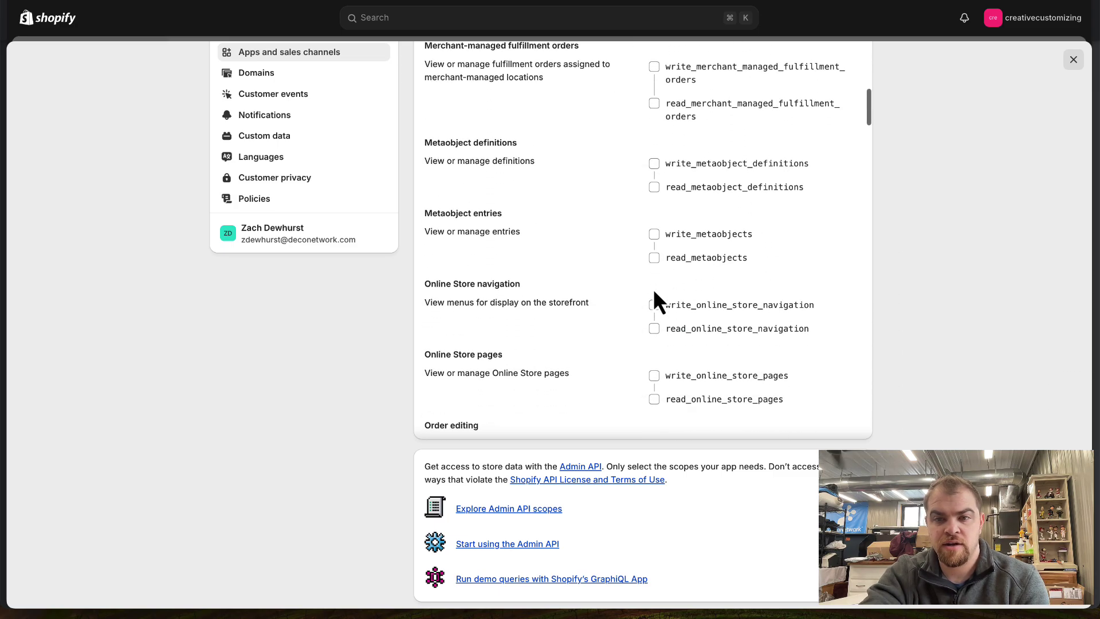
{"action": "scroll", "coordinate": [654, 292], "scroll_direction": "down", "scroll_amount": 5}
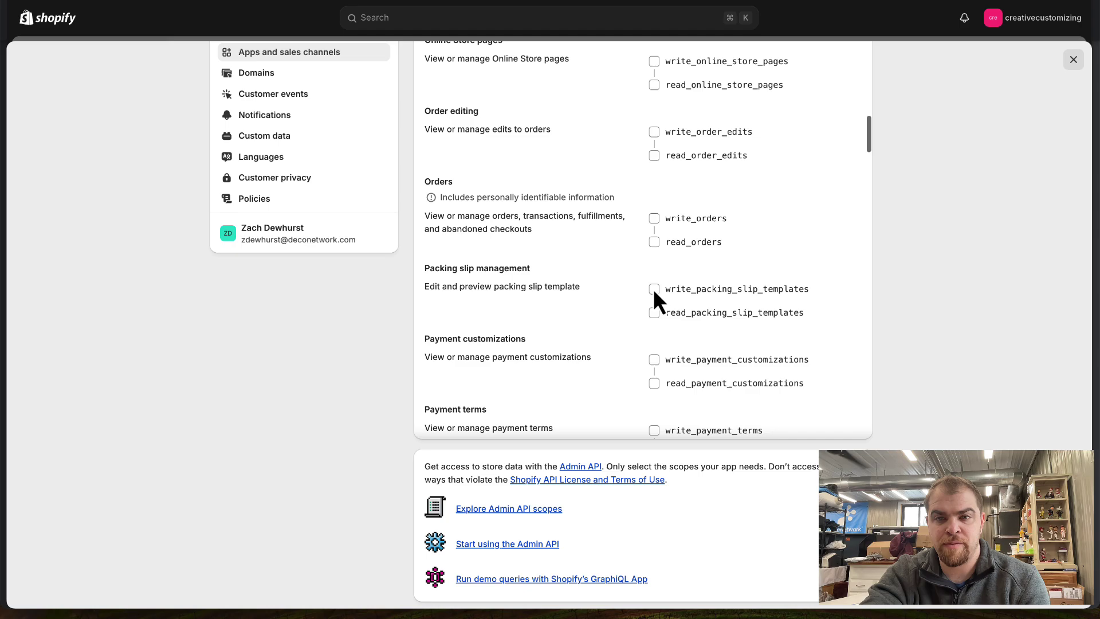
{"action": "scroll", "coordinate": [653, 288], "scroll_direction": "down", "scroll_amount": 2}
{"action": "scroll", "coordinate": [653, 289], "scroll_direction": "down", "scroll_amount": 3}
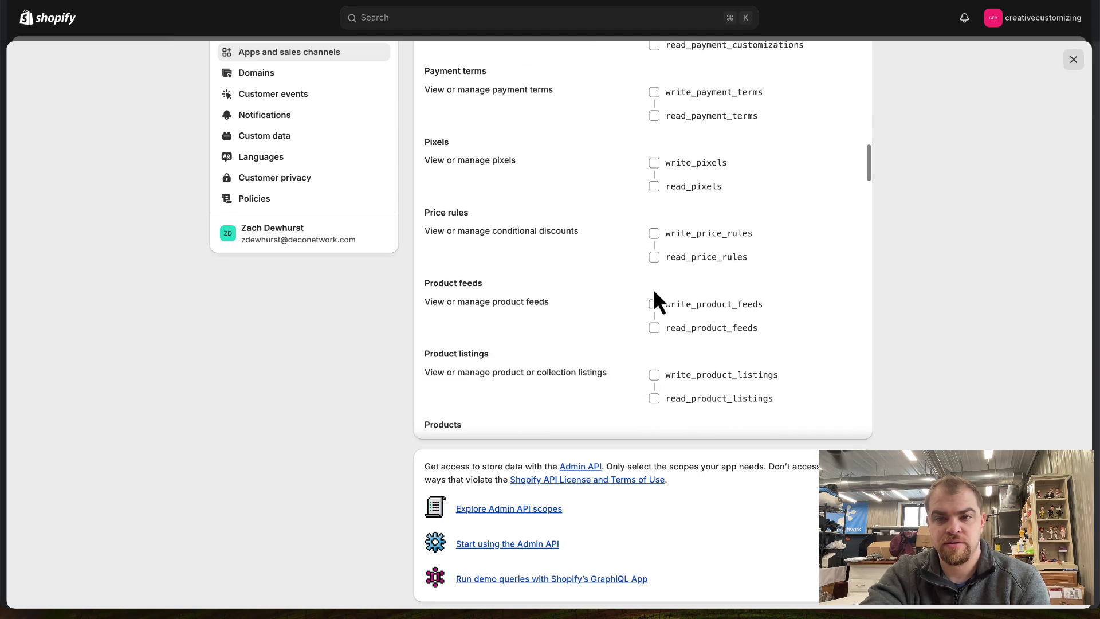
{"action": "scroll", "coordinate": [654, 293], "scroll_direction": "down", "scroll_amount": 6}
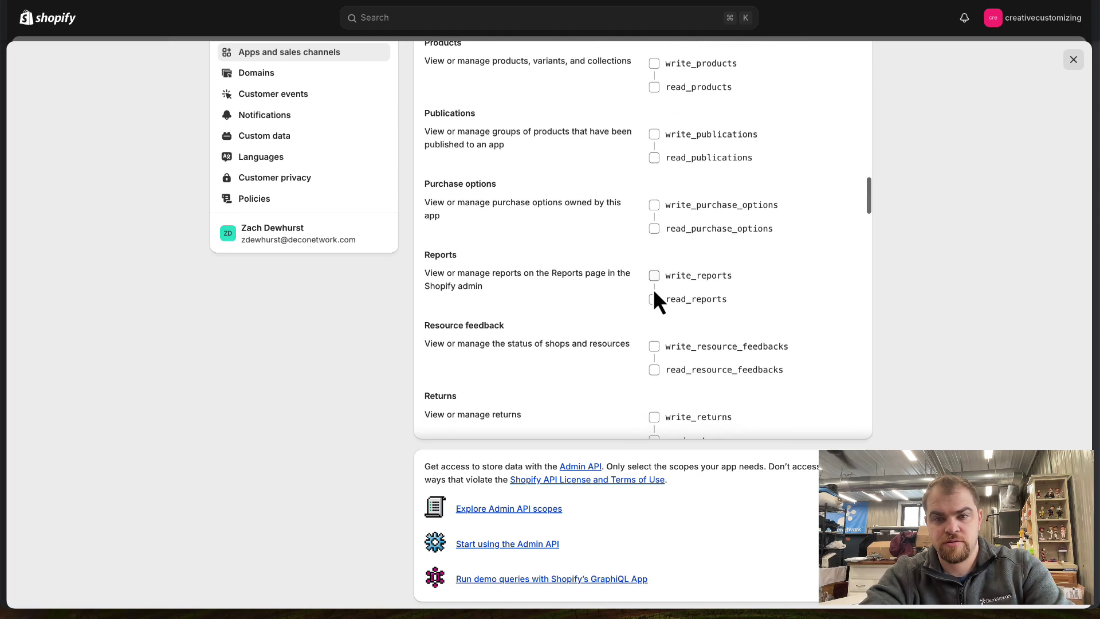
{"action": "scroll", "coordinate": [653, 288], "scroll_direction": "down", "scroll_amount": 1}
Step: Find the products scopes, grant products read and write access, and return to the app's Overview
{"action": "key", "text": "ctrl+f"}
{"action": "type", "text": "products"}
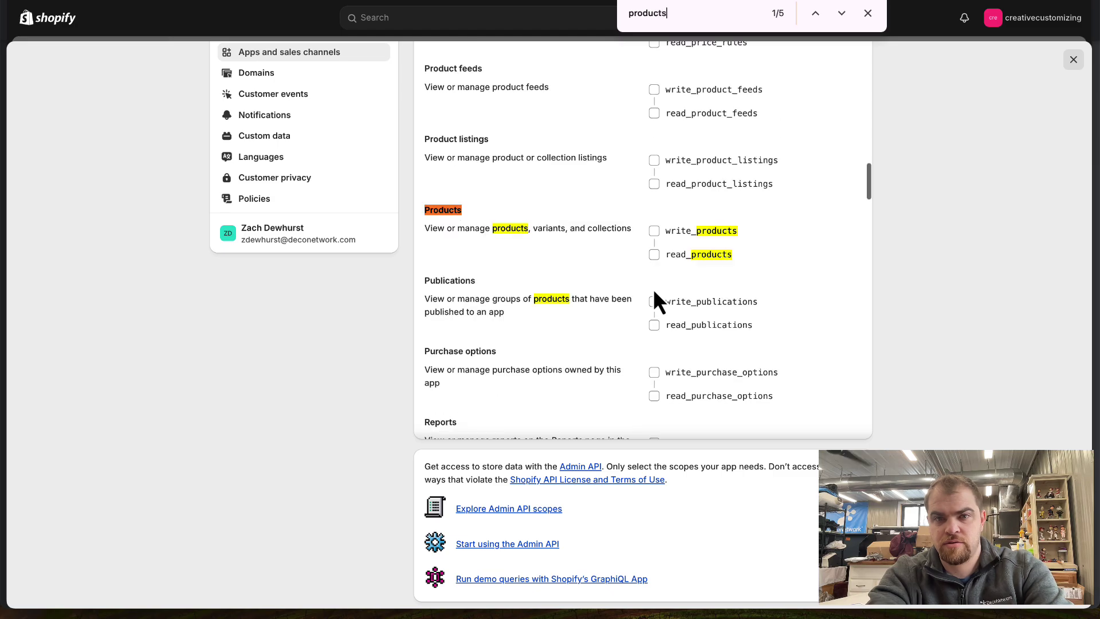
{"action": "left_click", "coordinate": [654, 230]}
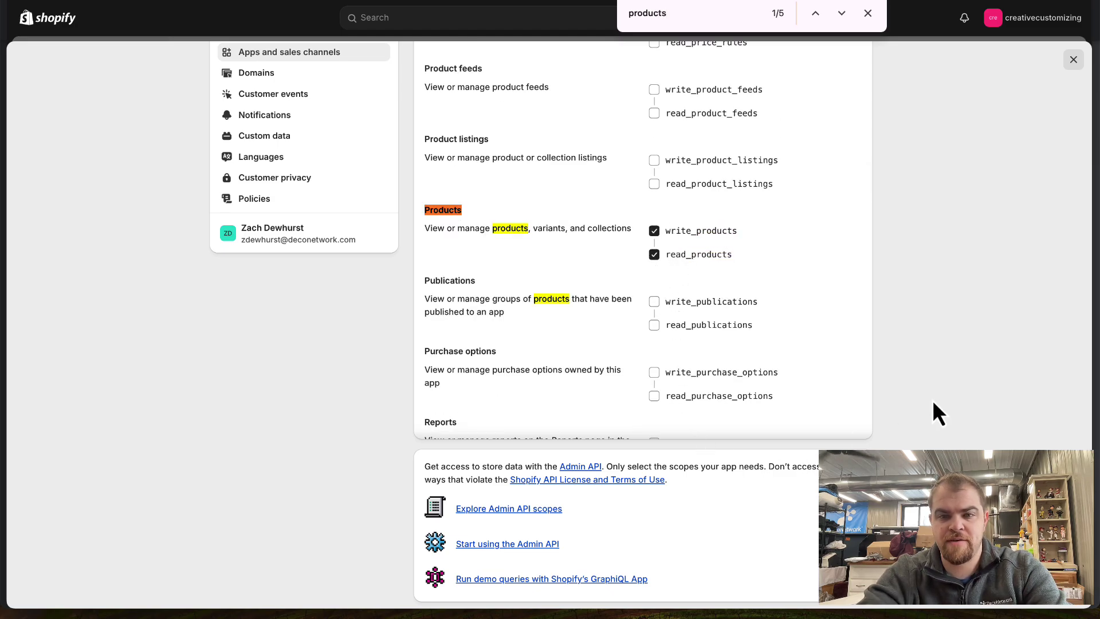
{"action": "scroll", "coordinate": [810, 376], "scroll_direction": "down", "scroll_amount": 15}
{"action": "scroll", "coordinate": [809, 373], "scroll_direction": "down", "scroll_amount": 12}
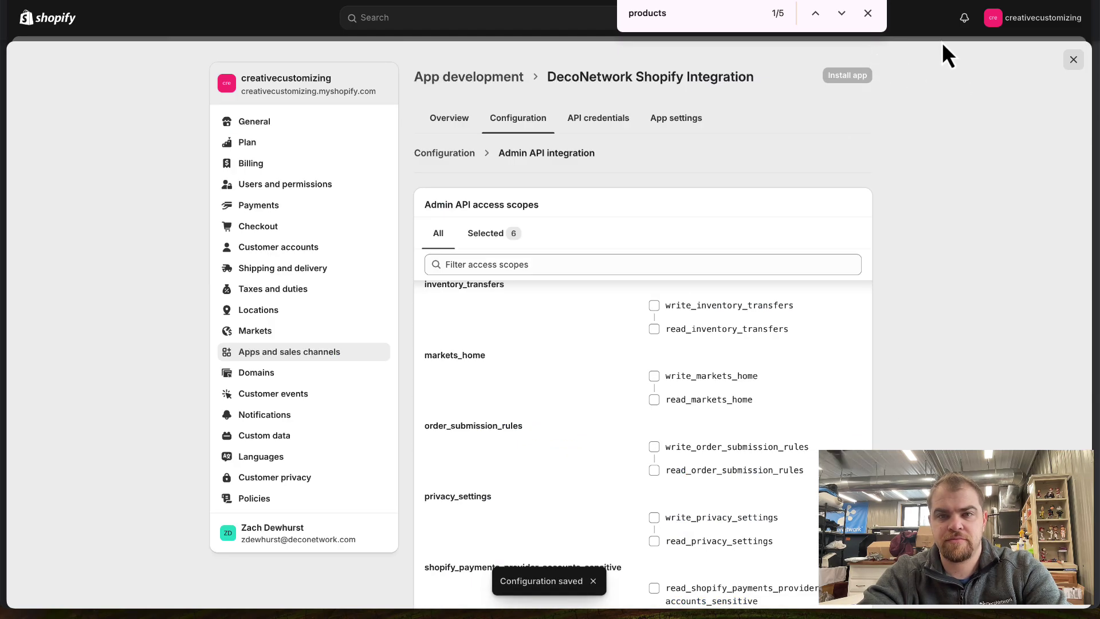
{"action": "left_click", "coordinate": [868, 13]}
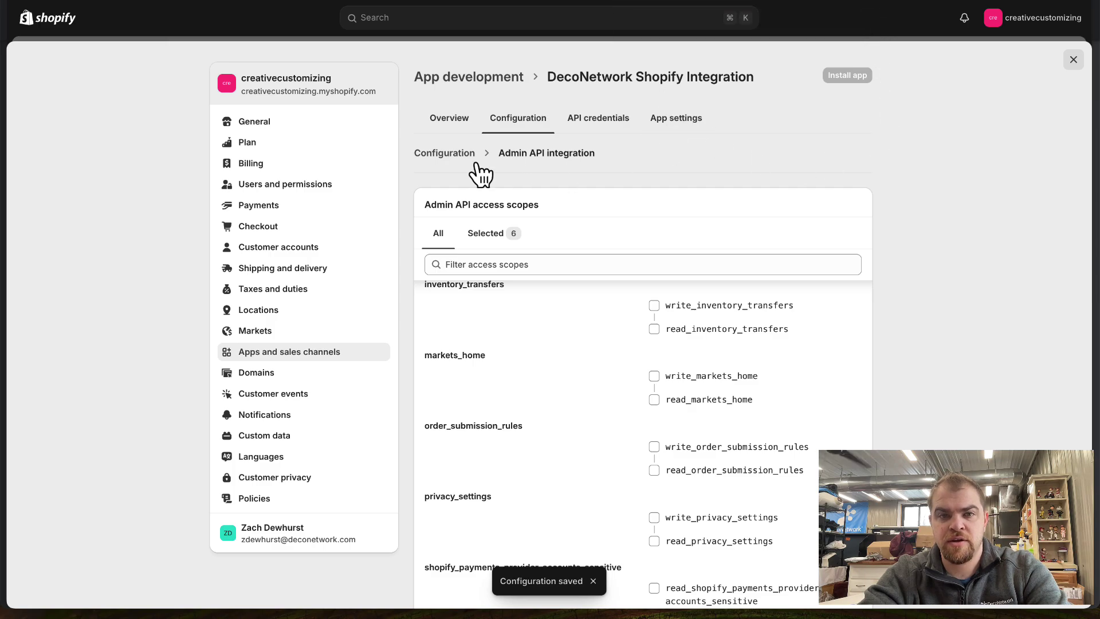
{"action": "left_click", "coordinate": [453, 116]}
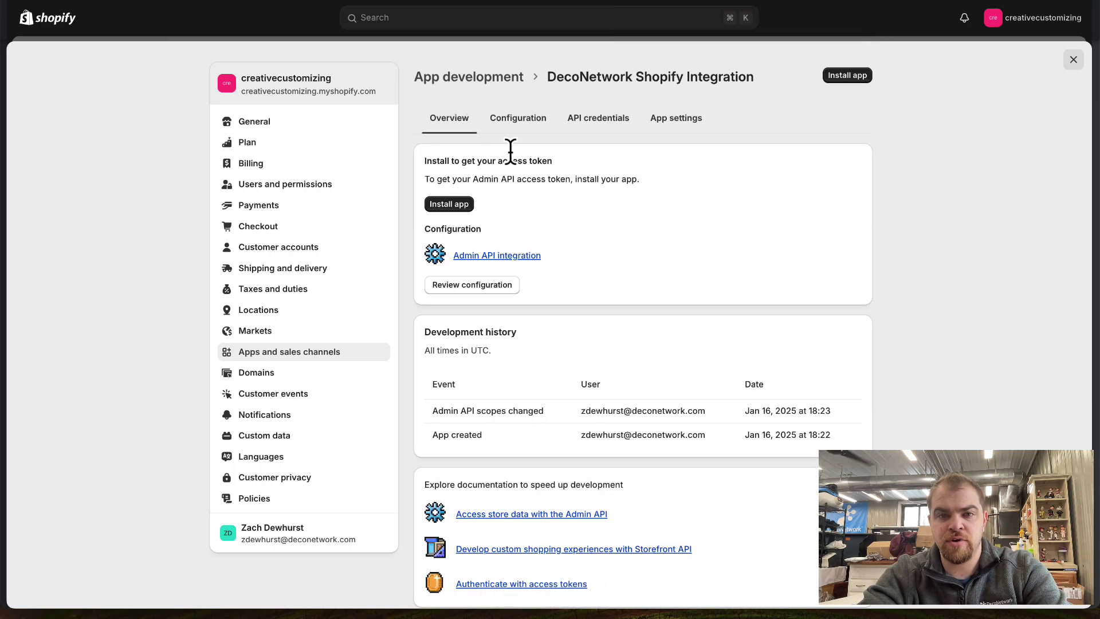
Step: Install the app, then reveal and select its Admin API access token for copying
{"action": "left_click", "coordinate": [450, 205]}
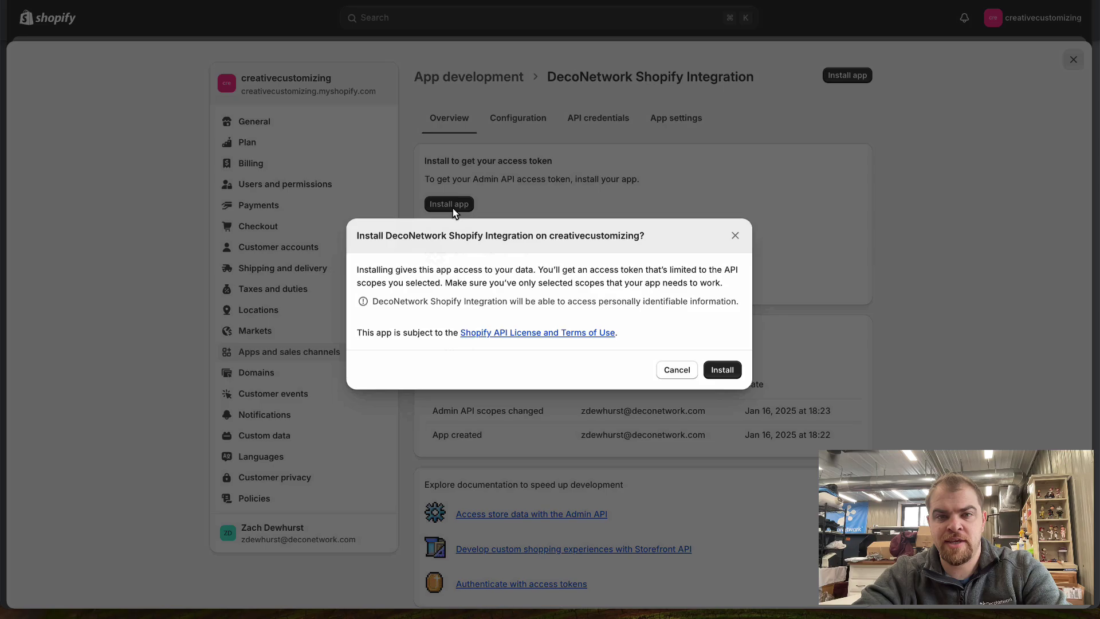
{"action": "left_click", "coordinate": [725, 371]}
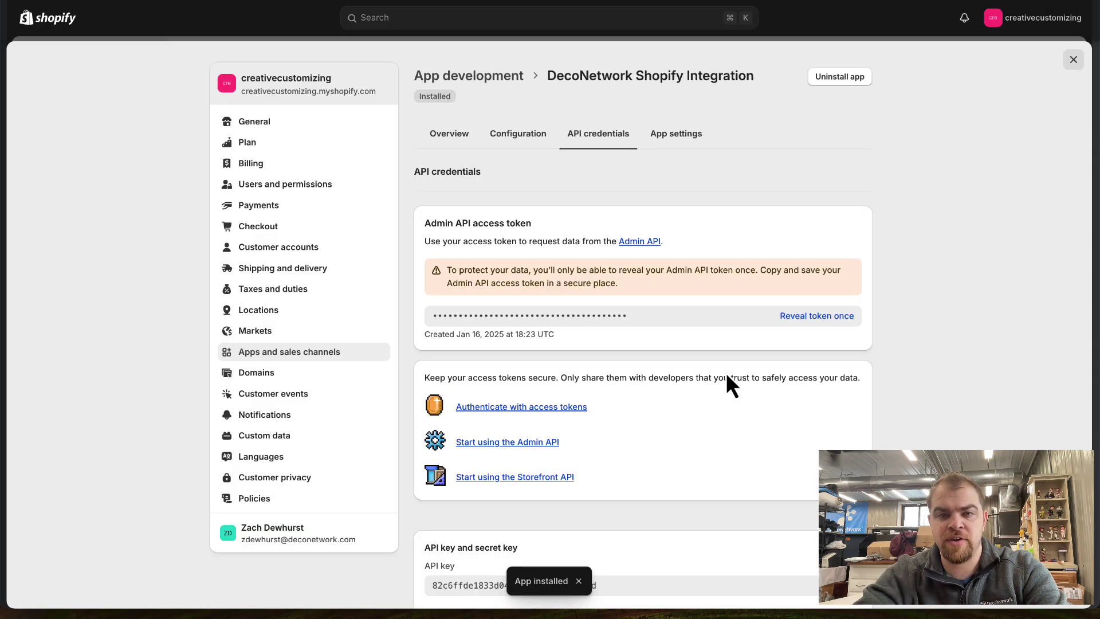
{"action": "left_click", "coordinate": [802, 316]}
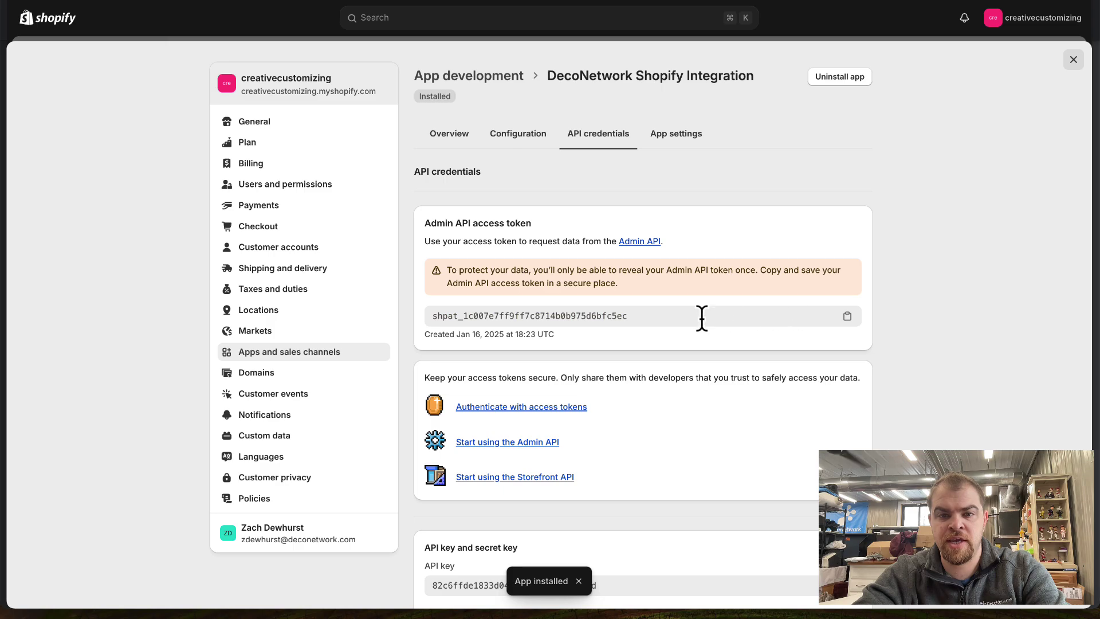
{"action": "double_click", "coordinate": [647, 318]}
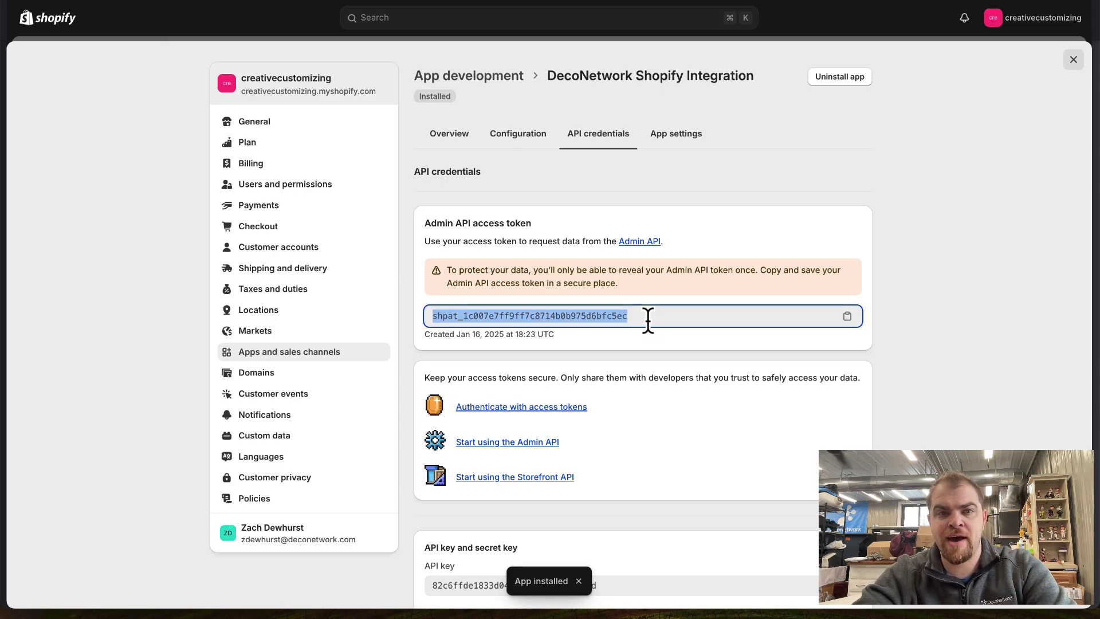
{"action": "key", "text": "ctrl+Up"}
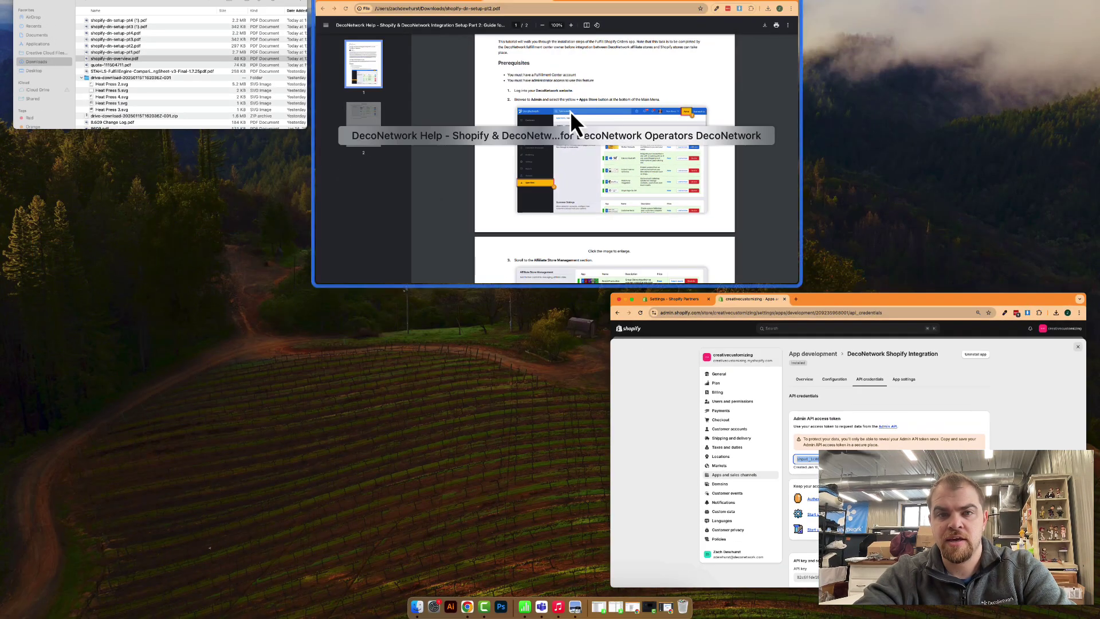
Step: Bring the DecoNetwork Part 2 setup guide window to the front
{"action": "left_click", "coordinate": [569, 111]}
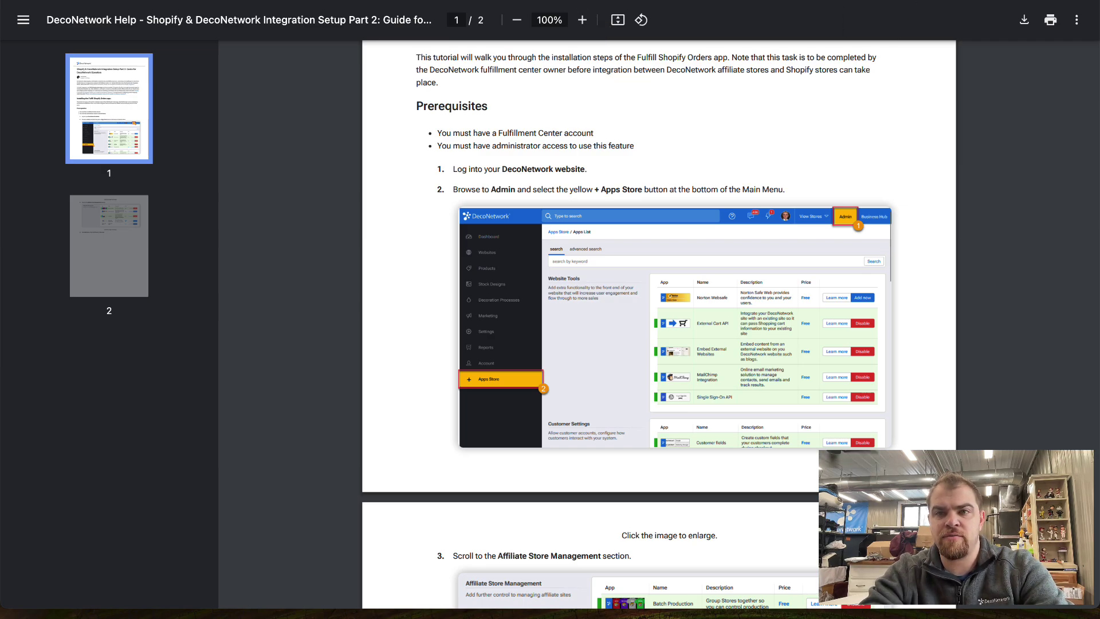
Step: In DecoNetwork, open the shopifyintegrationtest store from Websites, visit its Apps Store, and return to the dashboard
{"action": "left_click", "coordinate": [917, 1]}
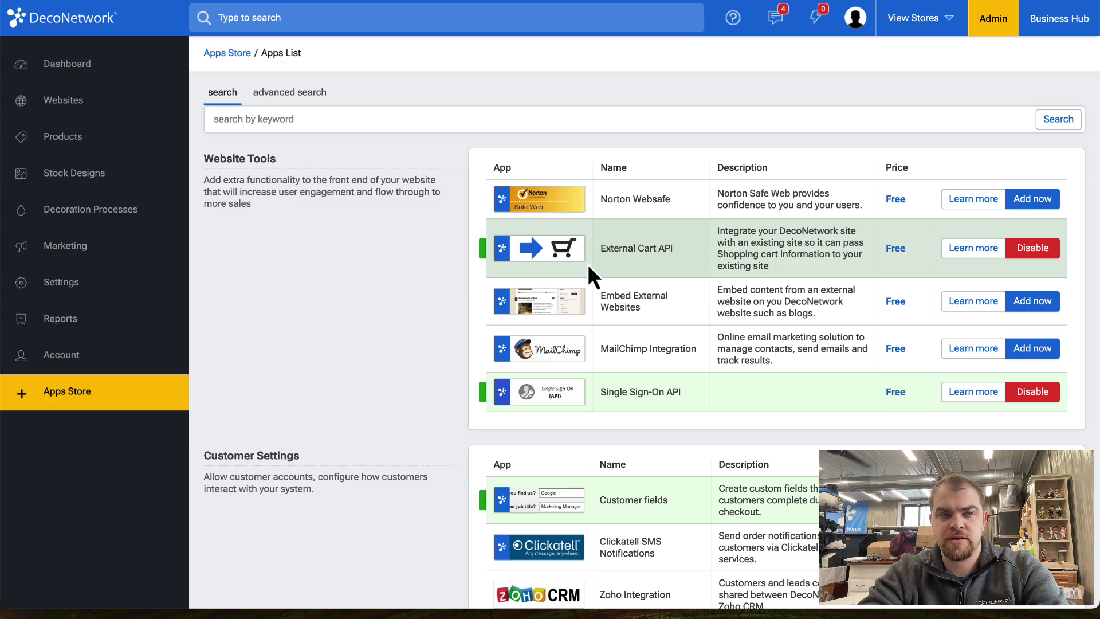
{"action": "left_click", "coordinate": [71, 98]}
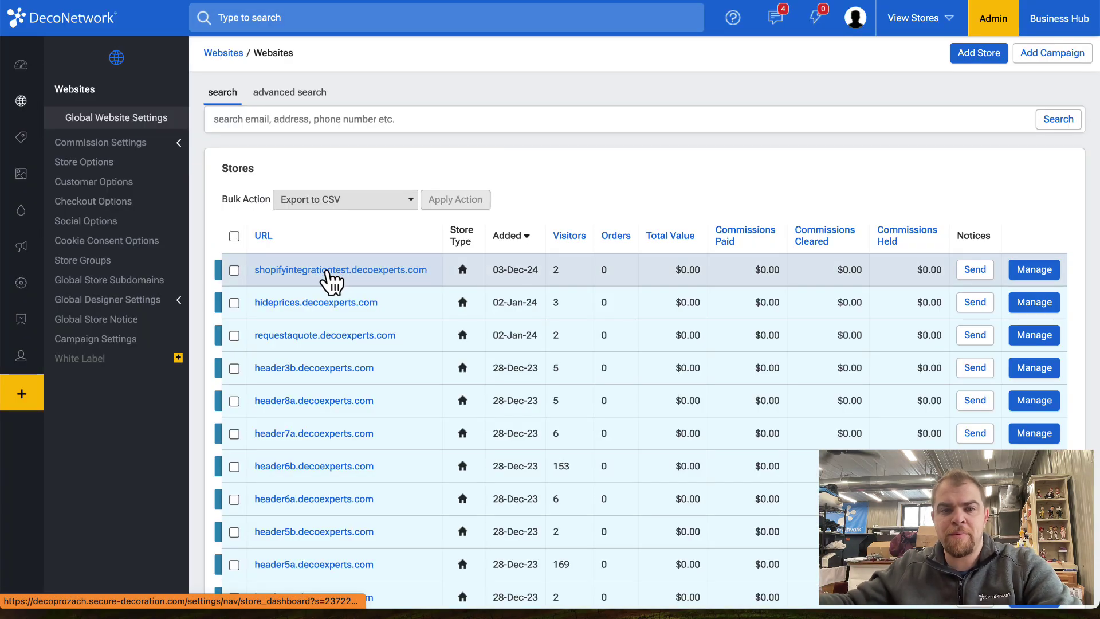
{"action": "left_click", "coordinate": [327, 271]}
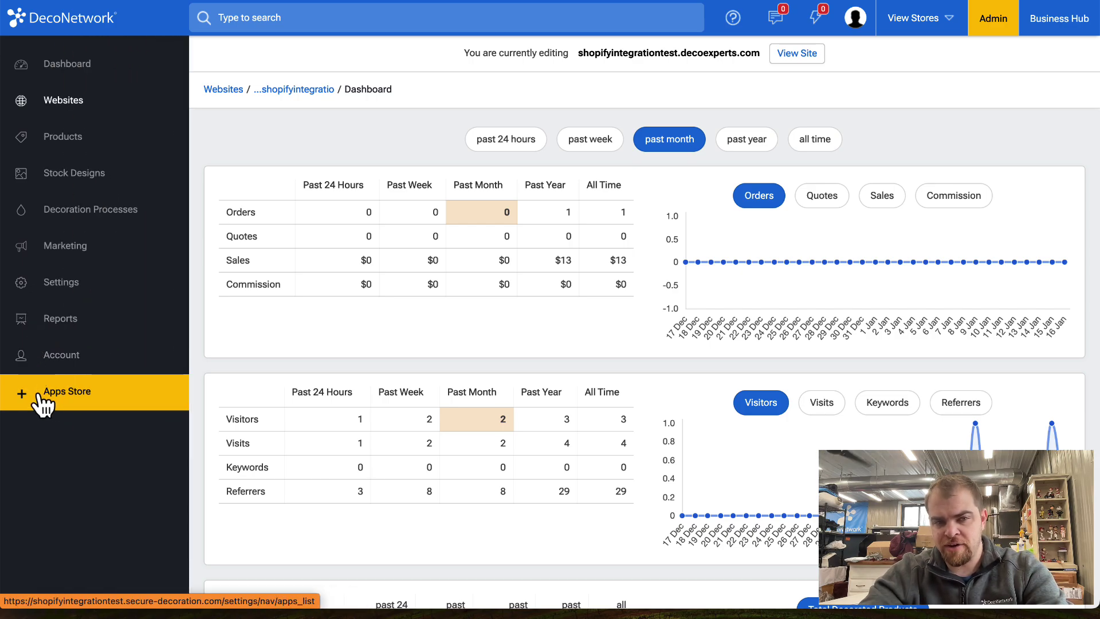
{"action": "left_click", "coordinate": [45, 397]}
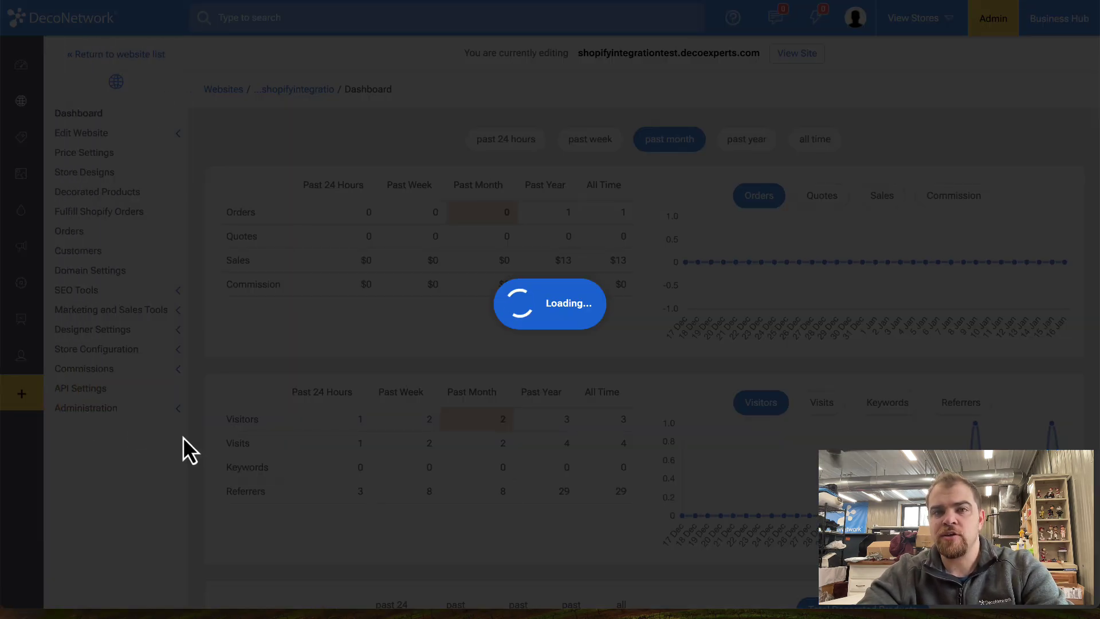
{"action": "scroll", "coordinate": [232, 445], "scroll_direction": "down", "scroll_amount": 6}
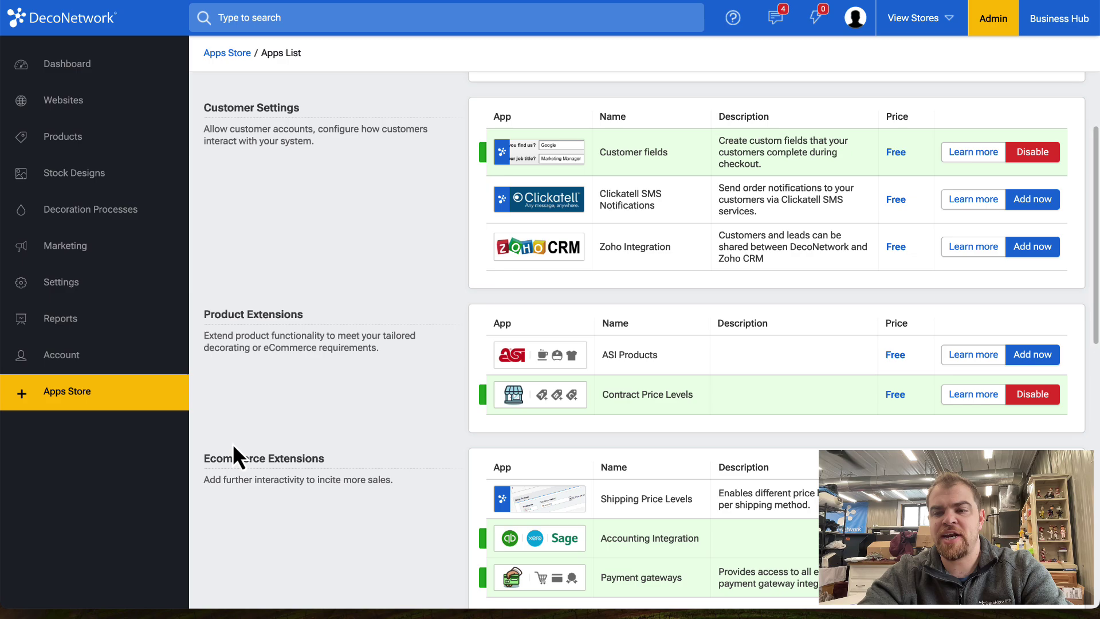
{"action": "scroll", "coordinate": [679, 405], "scroll_direction": "left", "scroll_amount": 5}
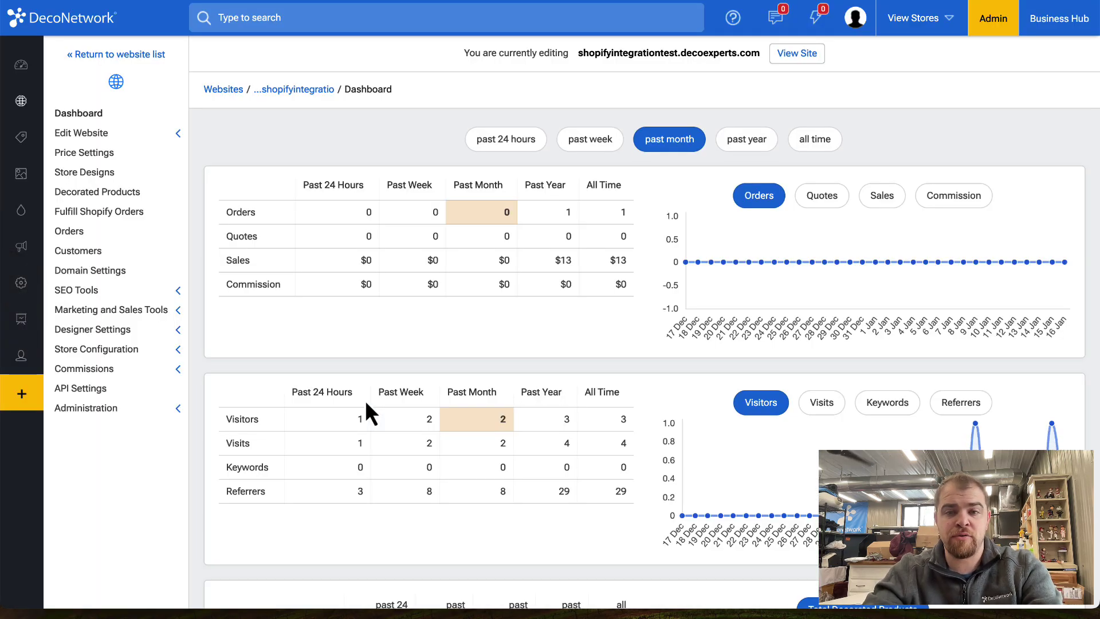
Step: Open the store's Fulfill Shopify Orders area and its Shopify integration settings
{"action": "left_click", "coordinate": [126, 215]}
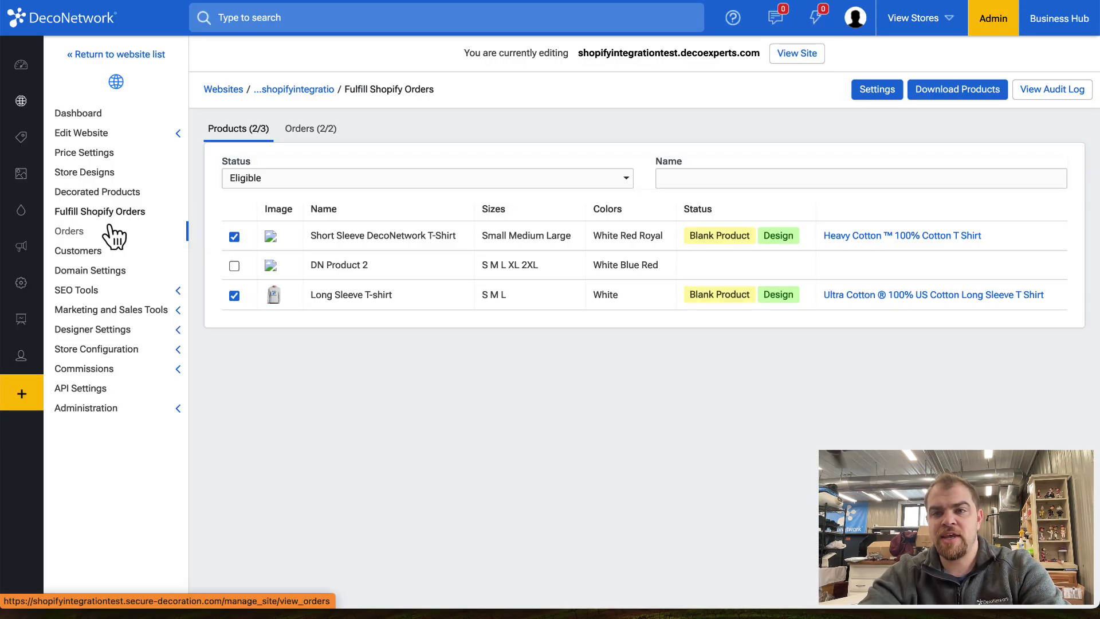
{"action": "left_click", "coordinate": [873, 96]}
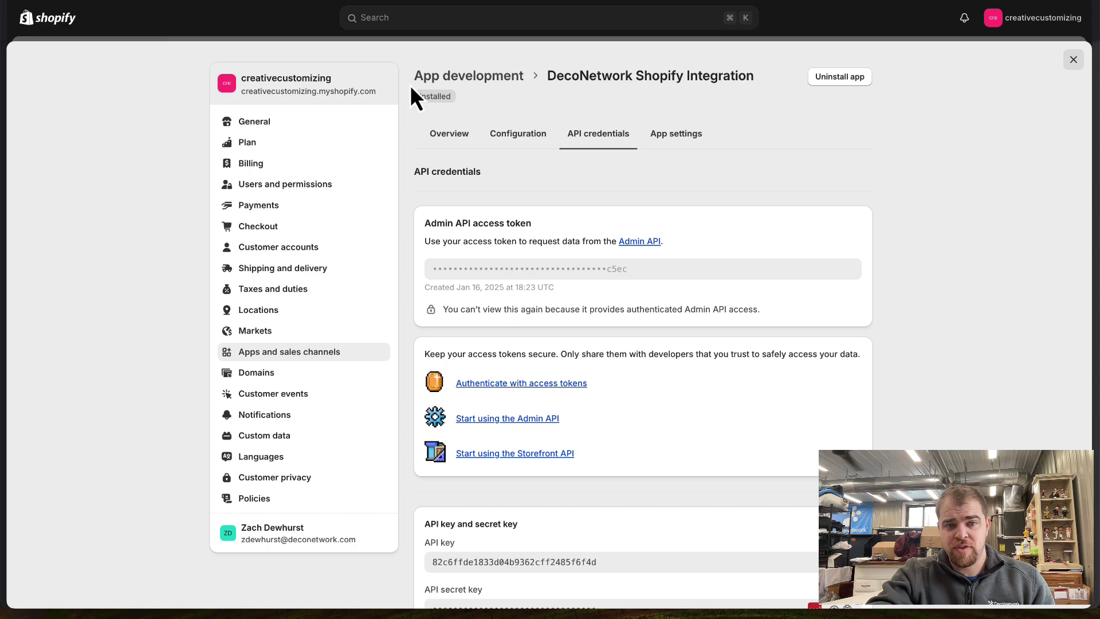
Step: Start a new product metafield definition in Custom data and set its type to File
{"action": "left_click", "coordinate": [257, 441]}
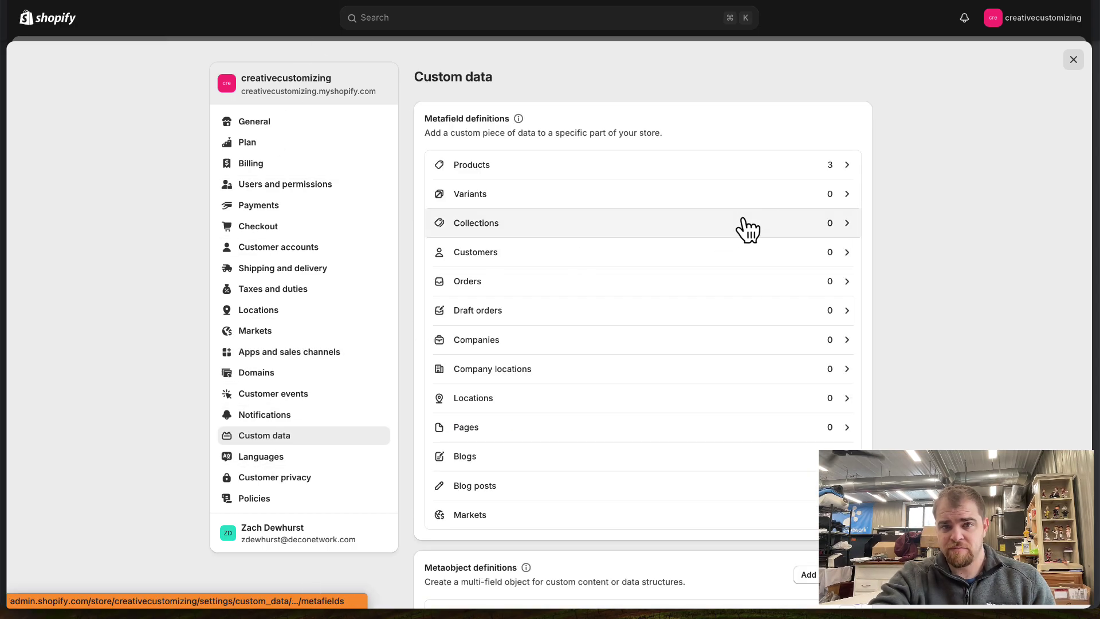
{"action": "left_click", "coordinate": [787, 168]}
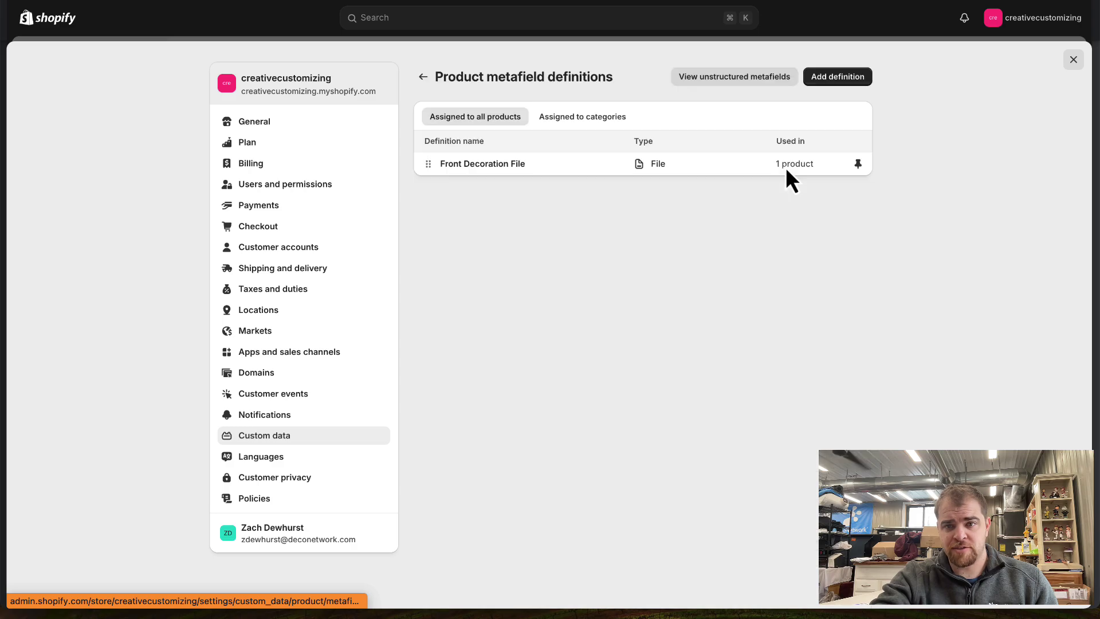
{"action": "left_click", "coordinate": [835, 79]}
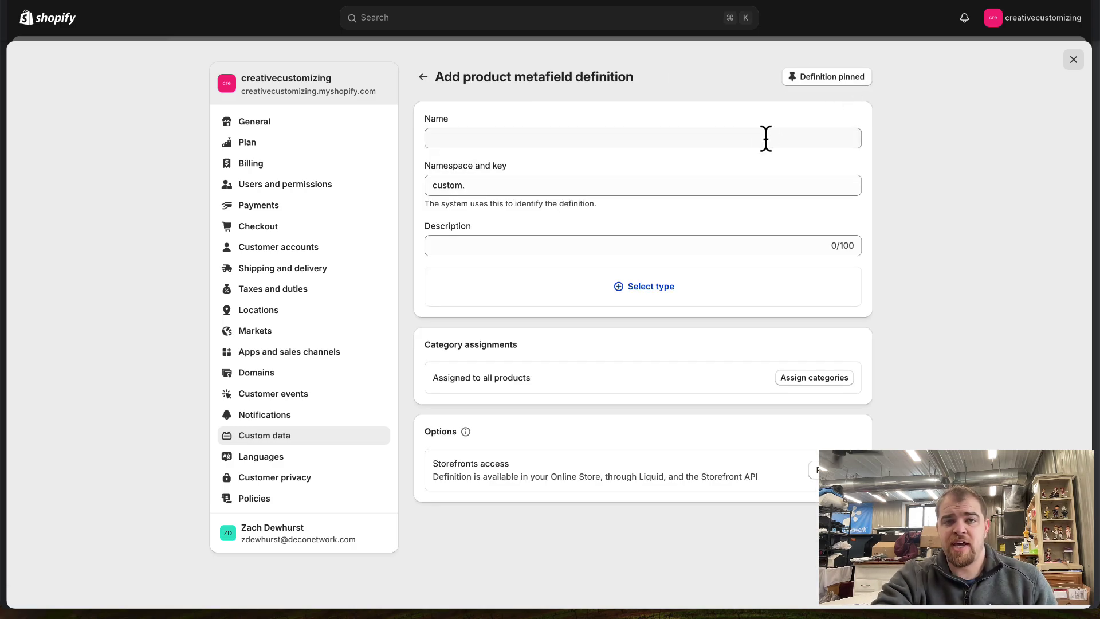
{"action": "left_click", "coordinate": [739, 185]}
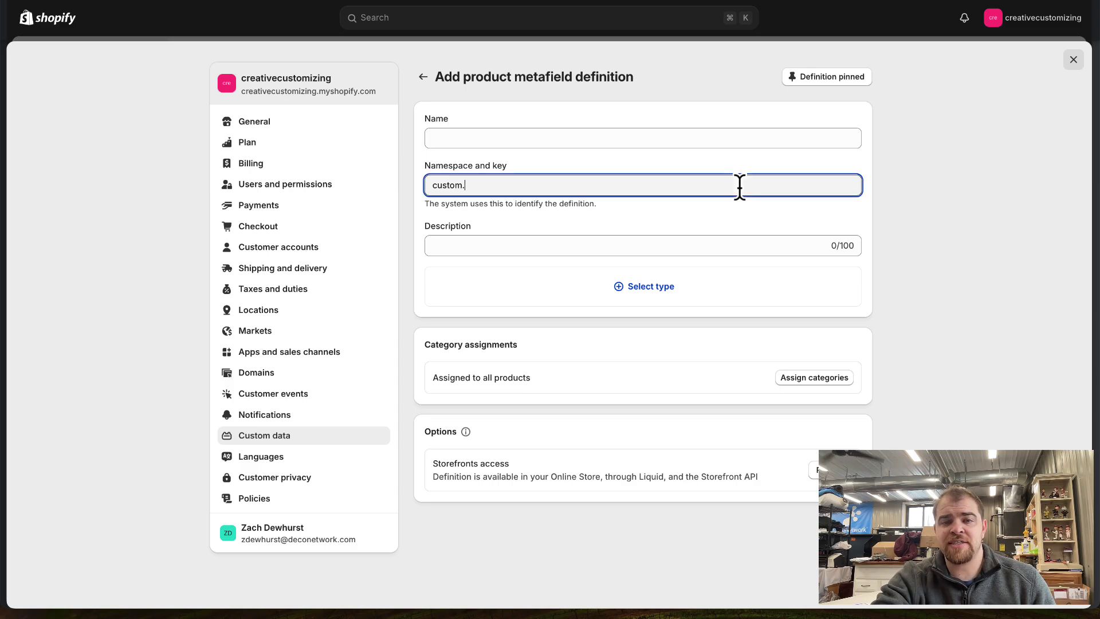
{"action": "left_click", "coordinate": [669, 284]}
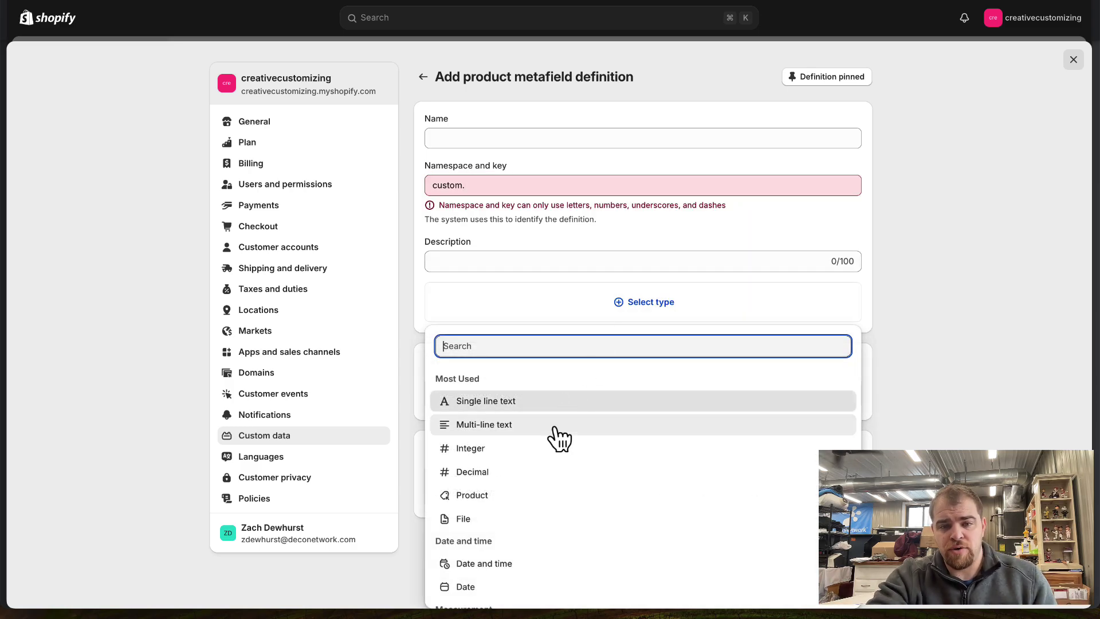
{"action": "left_click", "coordinate": [487, 518]}
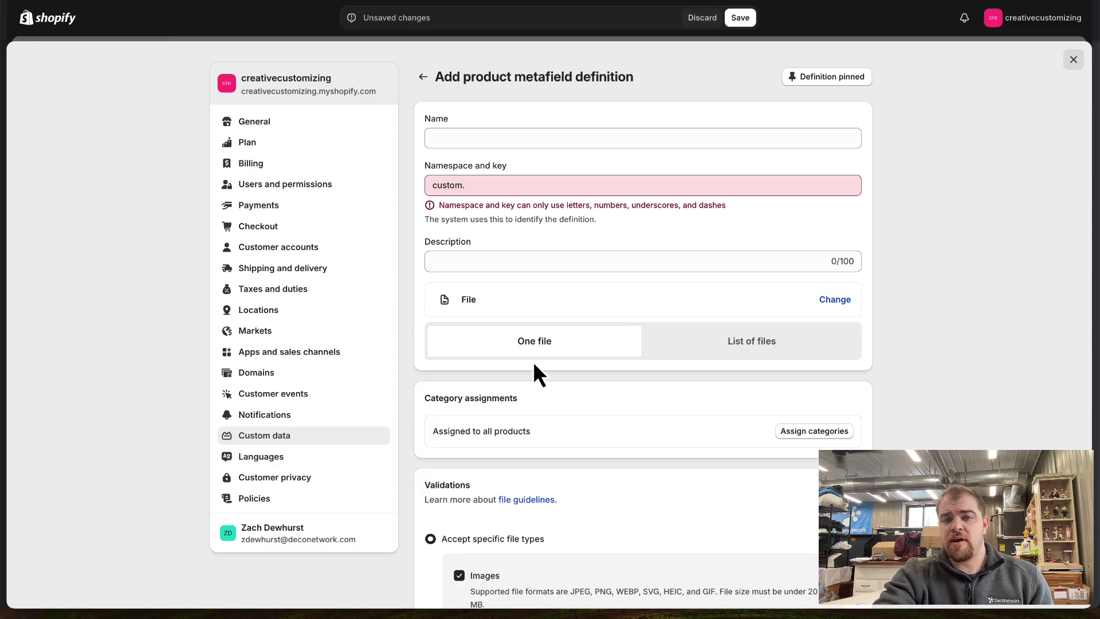
Step: Enter 'Front Decoration' as the metafield name
{"action": "scroll", "coordinate": [534, 365], "scroll_direction": "down", "scroll_amount": 3}
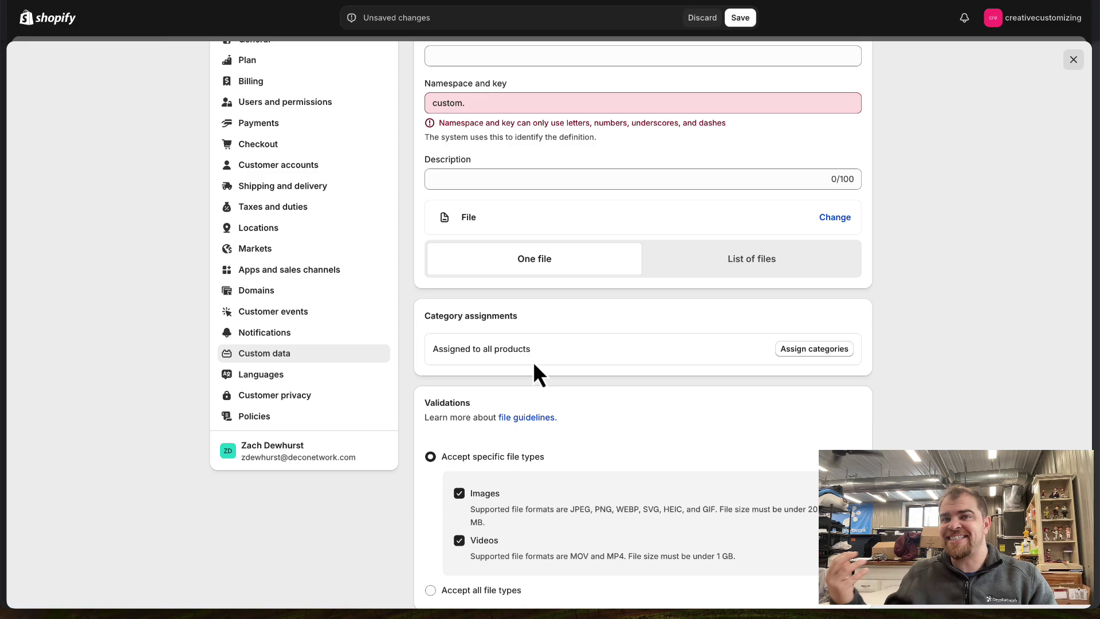
{"action": "scroll", "coordinate": [533, 361], "scroll_direction": "up", "scroll_amount": 3}
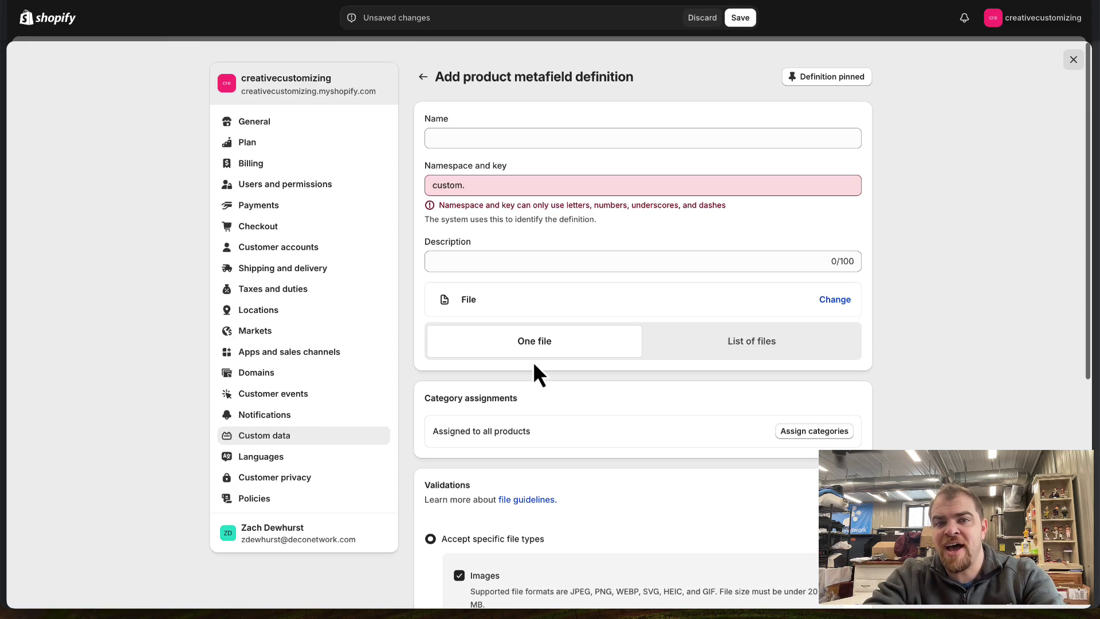
{"action": "left_click", "coordinate": [489, 137]}
{"action": "type", "text": "Front"}
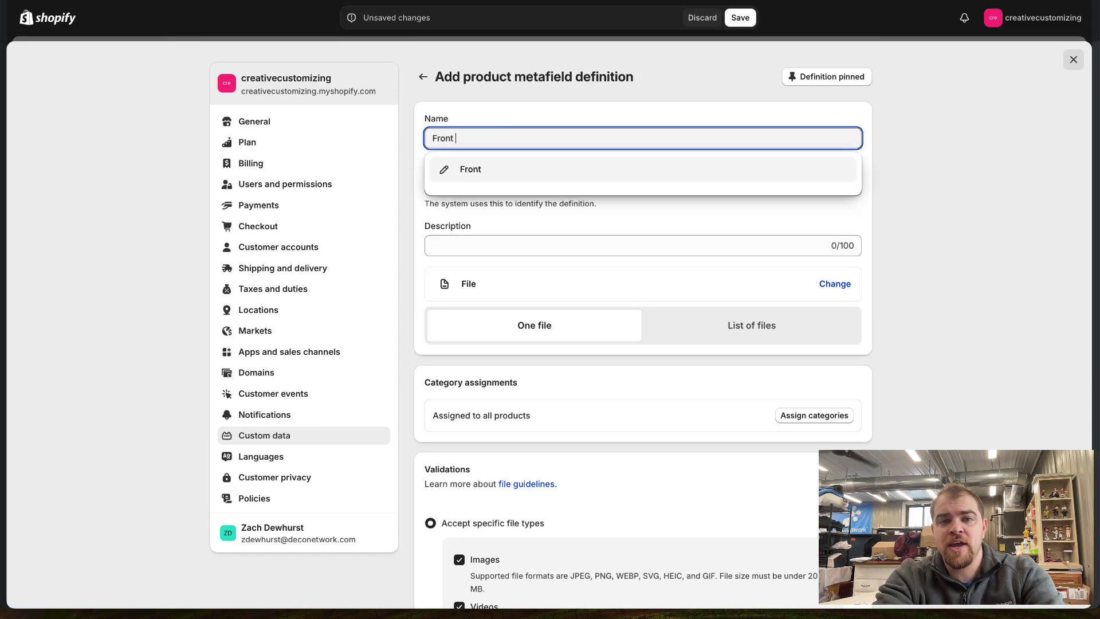
{"action": "type", "text": "Decoration"}
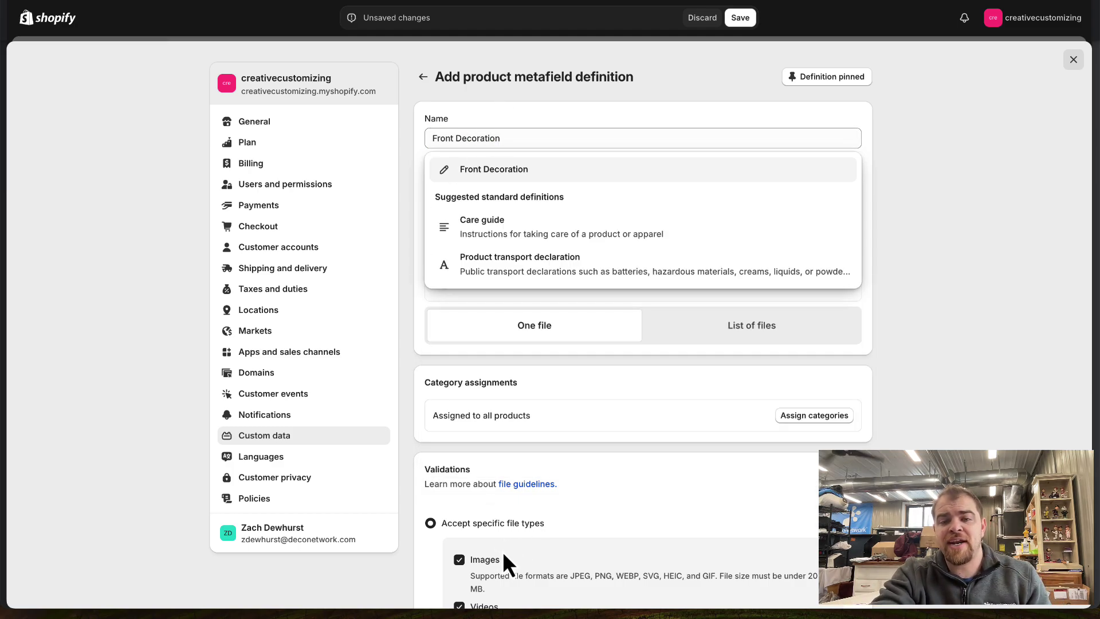
{"action": "scroll", "coordinate": [503, 558], "scroll_direction": "down", "scroll_amount": 1}
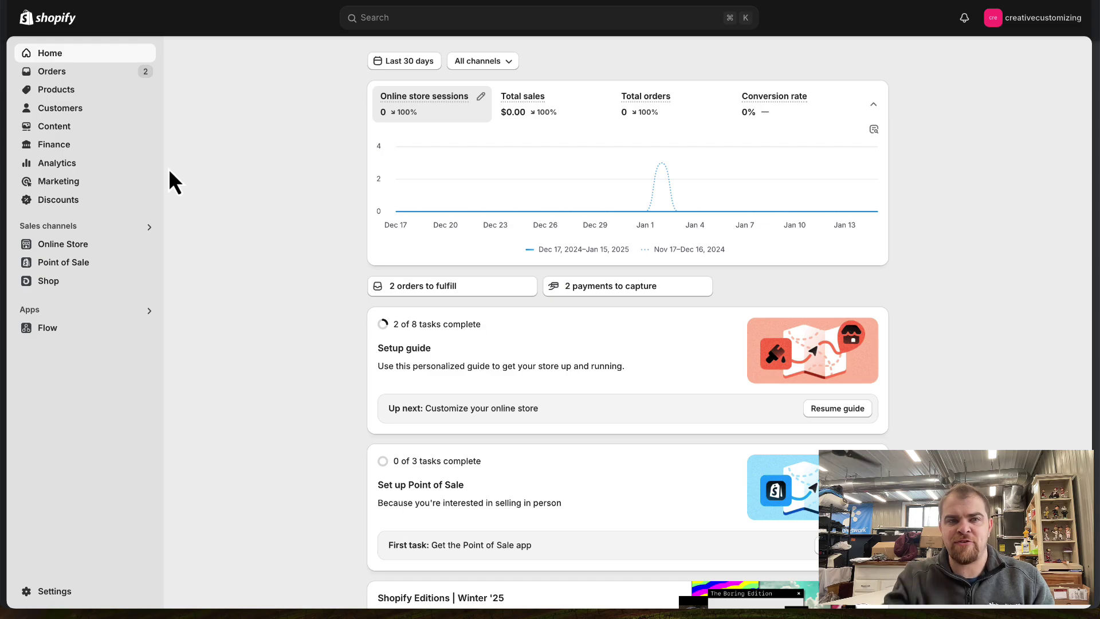
Step: Open the Long Sleeve T-shirt product and find its Front Decoration File metafield with the logo PNG
{"action": "left_click", "coordinate": [84, 93]}
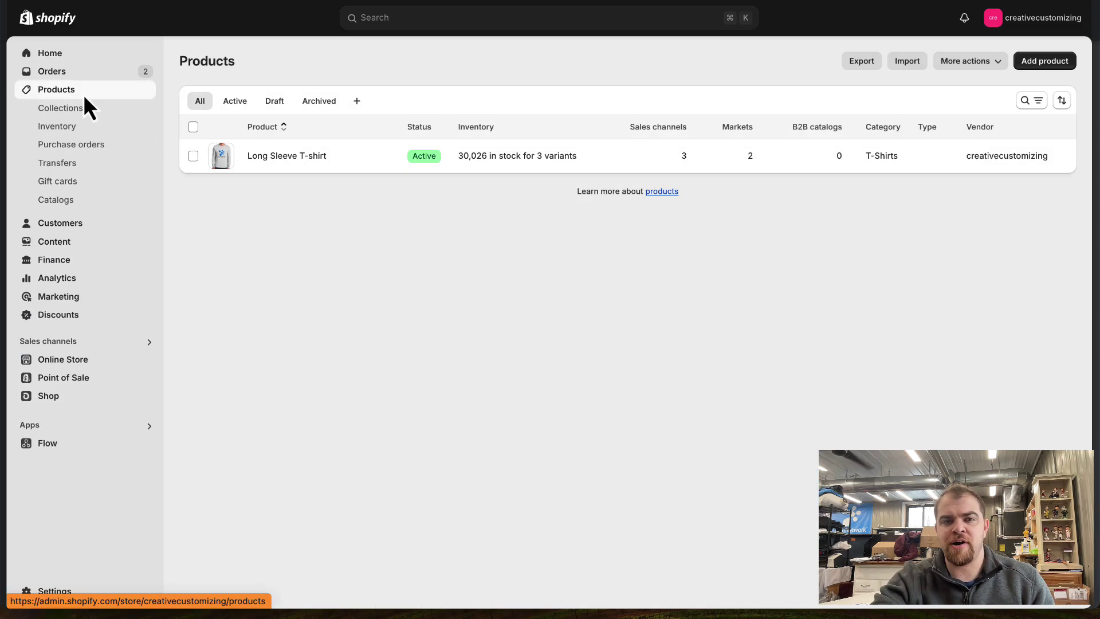
{"action": "left_click", "coordinate": [349, 155]}
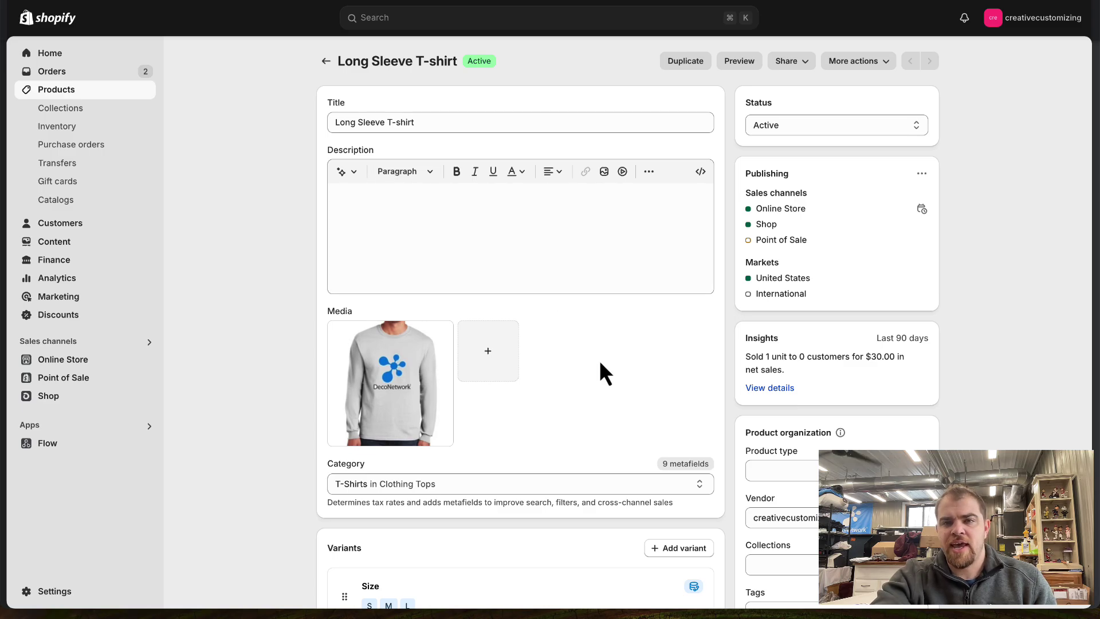
{"action": "scroll", "coordinate": [601, 363], "scroll_direction": "down", "scroll_amount": 5}
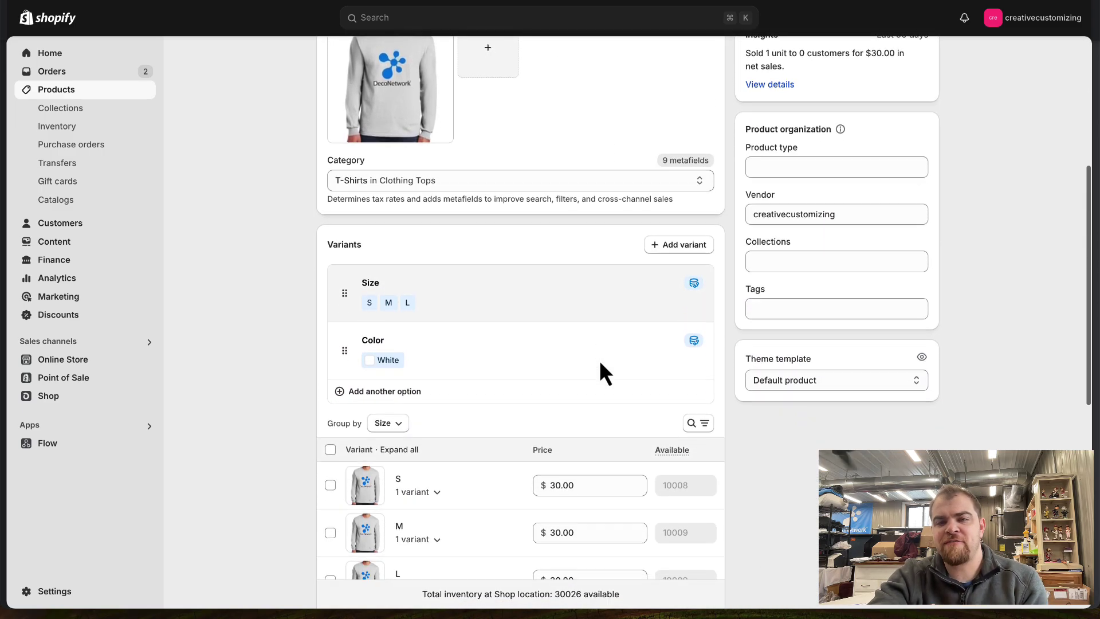
{"action": "scroll", "coordinate": [599, 366], "scroll_direction": "down", "scroll_amount": 4}
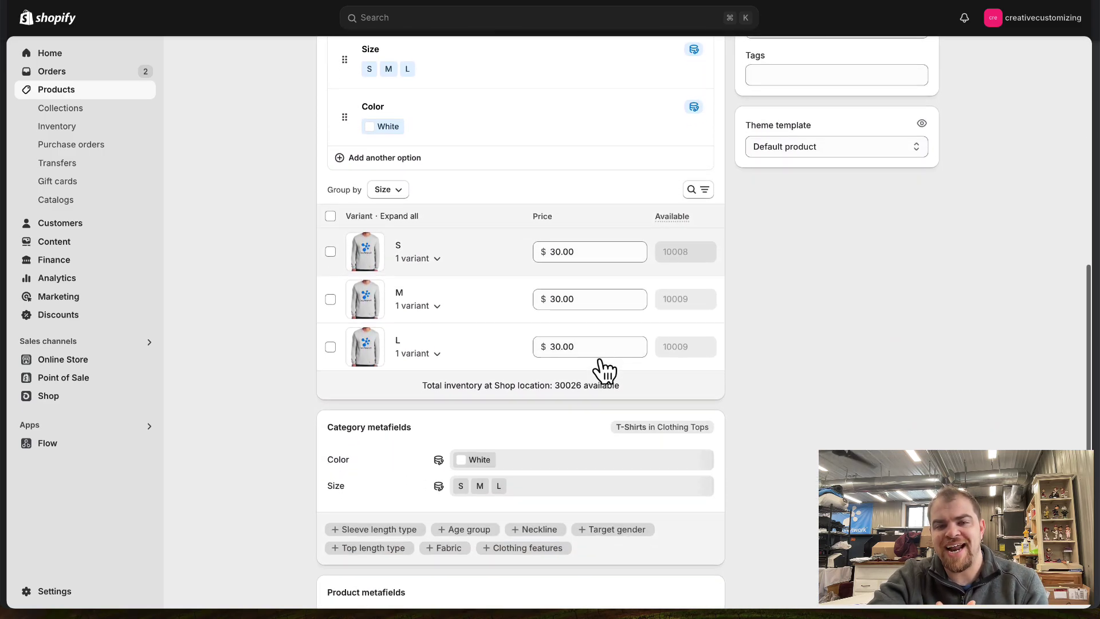
{"action": "scroll", "coordinate": [604, 369], "scroll_direction": "down", "scroll_amount": 4}
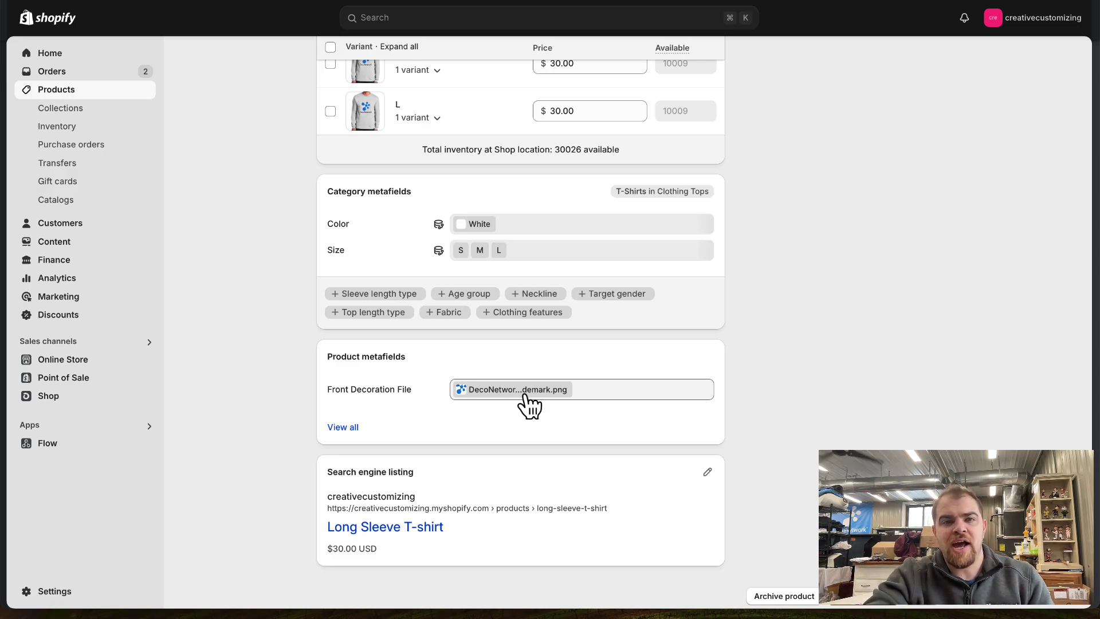
{"action": "scroll", "coordinate": [530, 405], "scroll_direction": "up", "scroll_amount": 2}
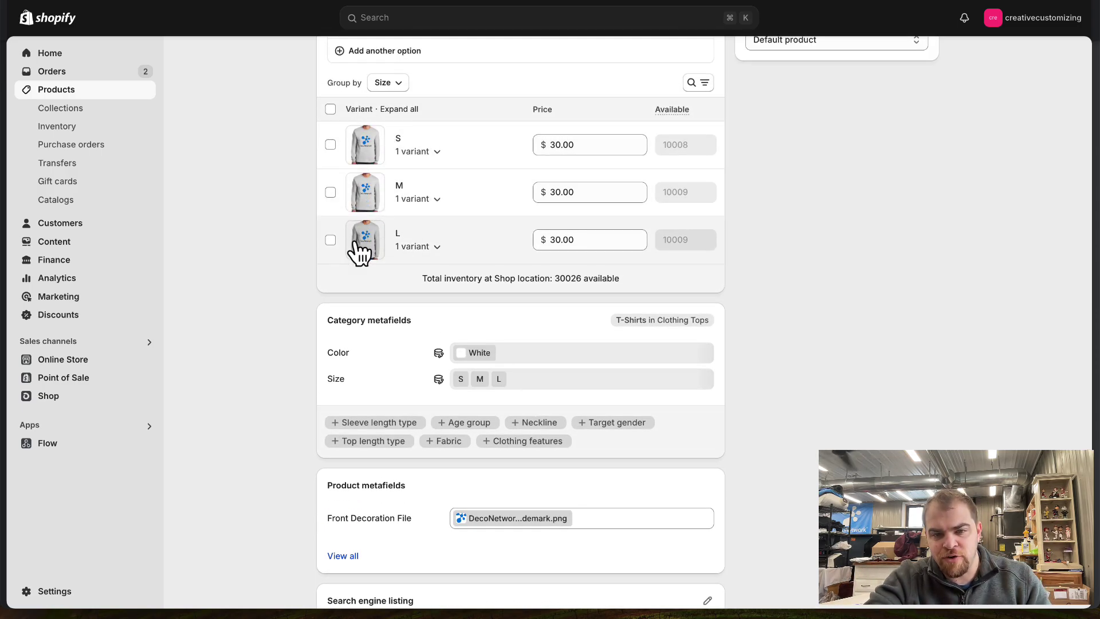
{"action": "scroll", "coordinate": [354, 249], "scroll_direction": "down", "scroll_amount": 2}
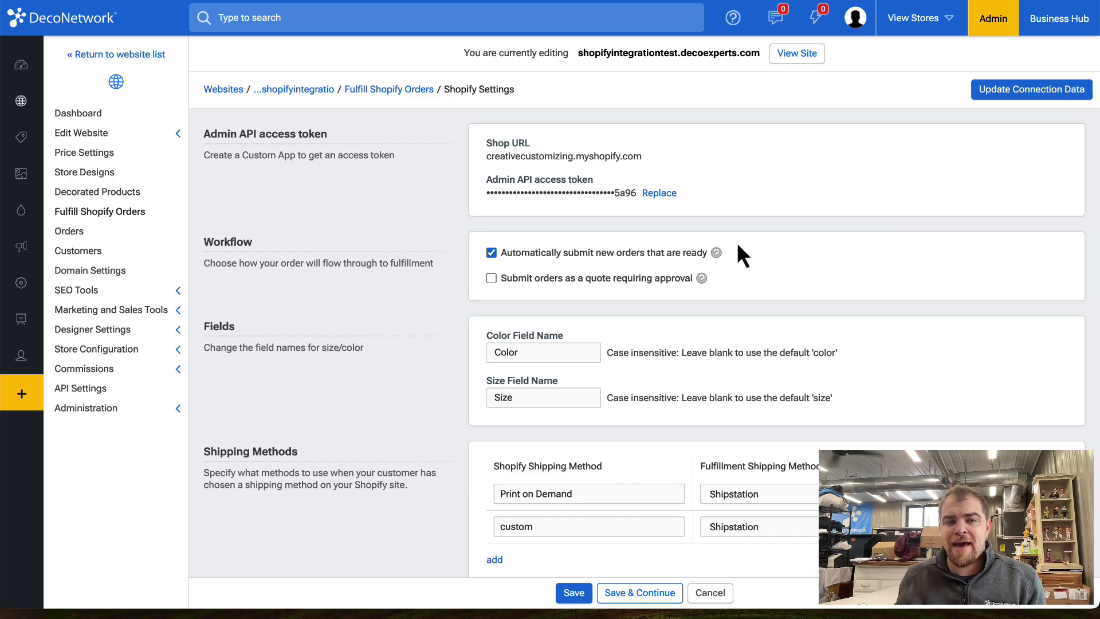
Step: Confirm Front Decoration File is the Front Design Field under Design Matching, then return to Fulfill Shopify Orders
{"action": "scroll", "coordinate": [666, 336], "scroll_direction": "down", "scroll_amount": 3}
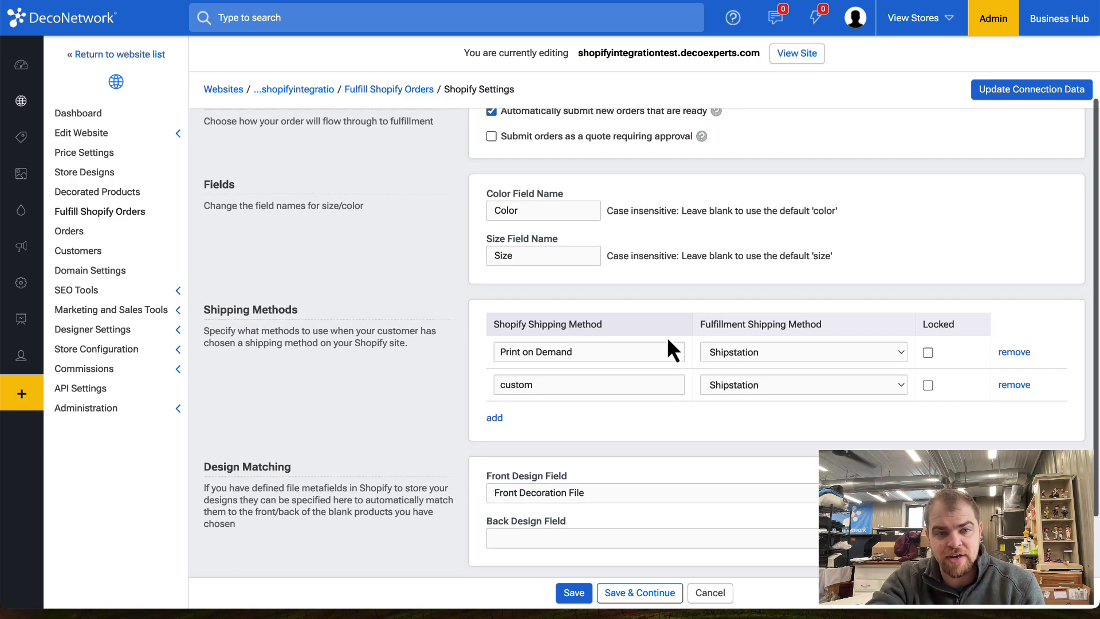
{"action": "scroll", "coordinate": [668, 342], "scroll_direction": "down", "scroll_amount": 3}
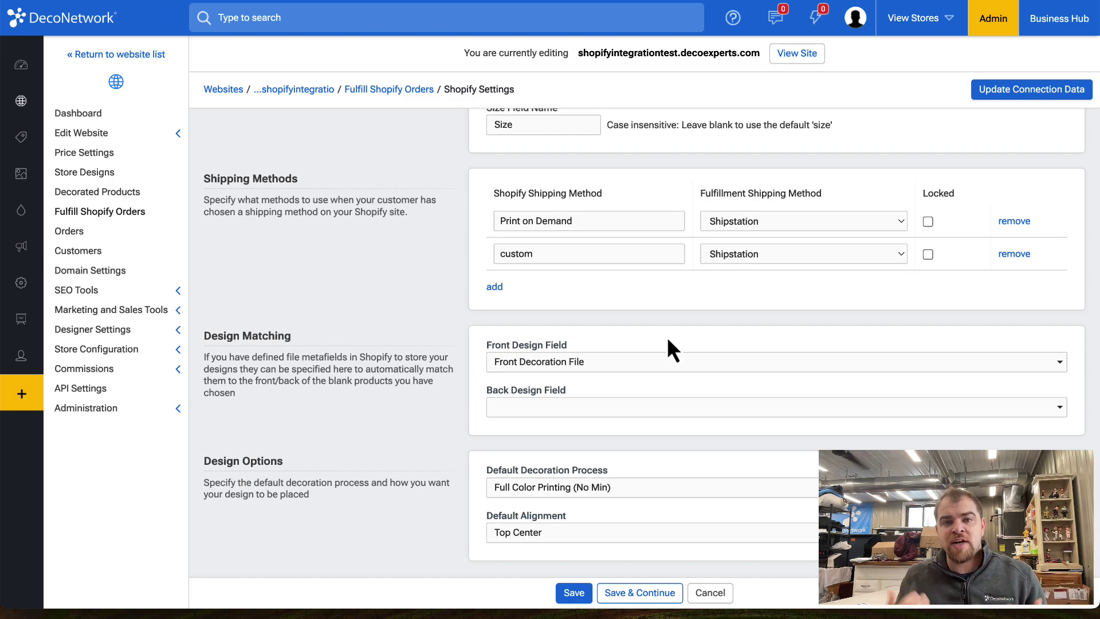
{"action": "scroll", "coordinate": [630, 332], "scroll_direction": "up", "scroll_amount": 6}
{"action": "key", "text": "alt+Left"}
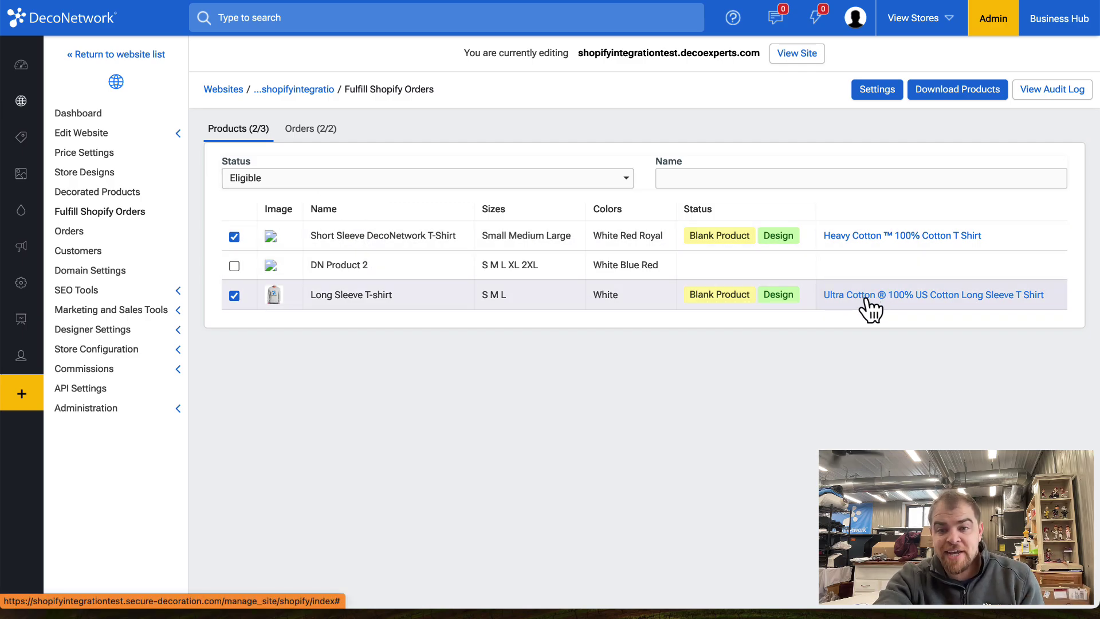
Step: Open the Match Product dialog for the Long Sleeve T-shirt's Ultra Cotton blank, 0 of 3 variants matched
{"action": "left_click", "coordinate": [866, 298]}
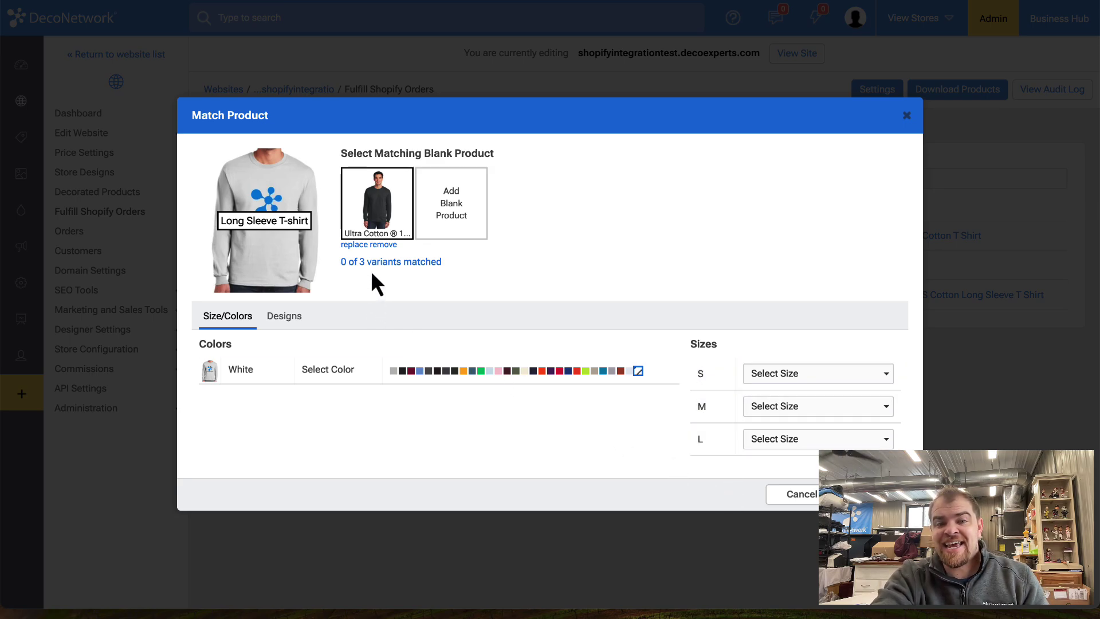
Step: Show the Designs tab: Body area, Full Color Printing (No Min), Front Decoration File logo
{"action": "left_click", "coordinate": [283, 315]}
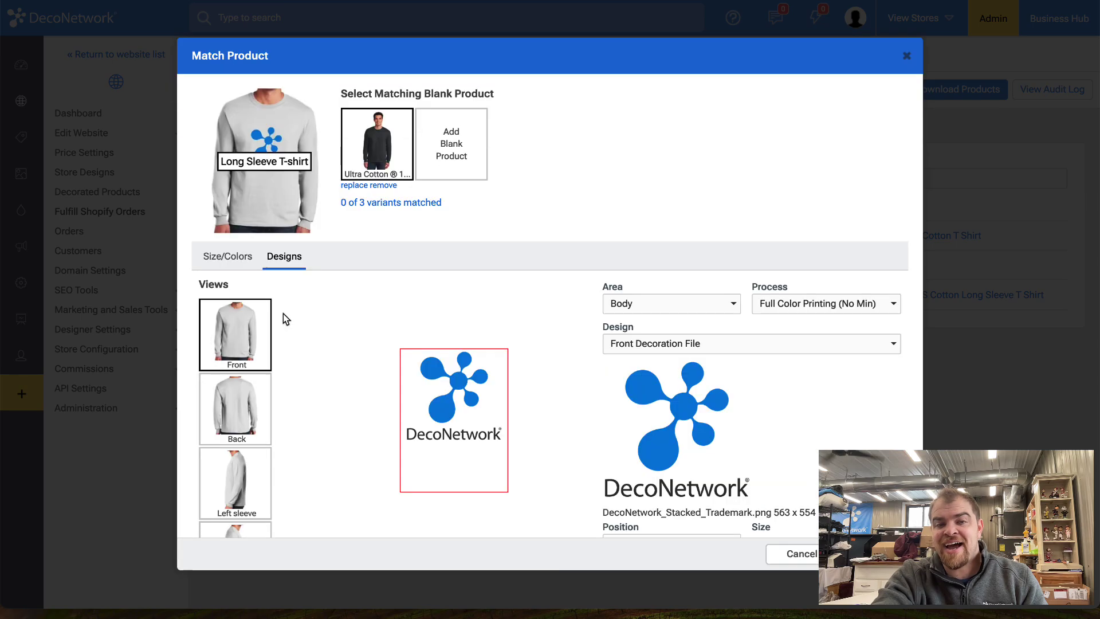